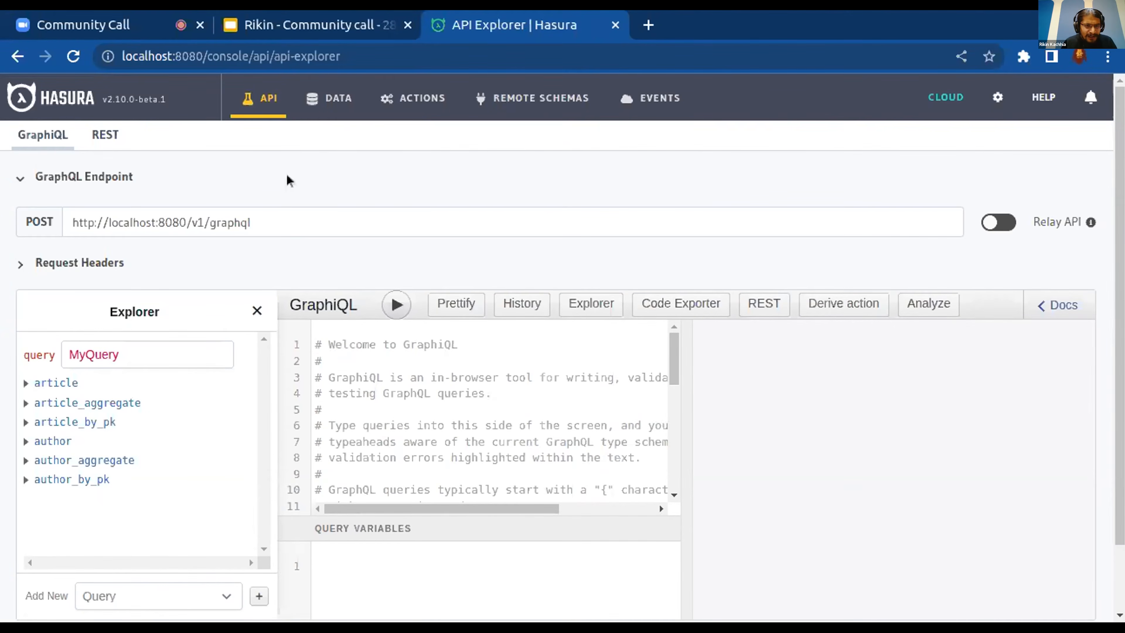
# Start connecting an existing PostgreSQL database with the display name pg2
pyautogui.click(327, 106)
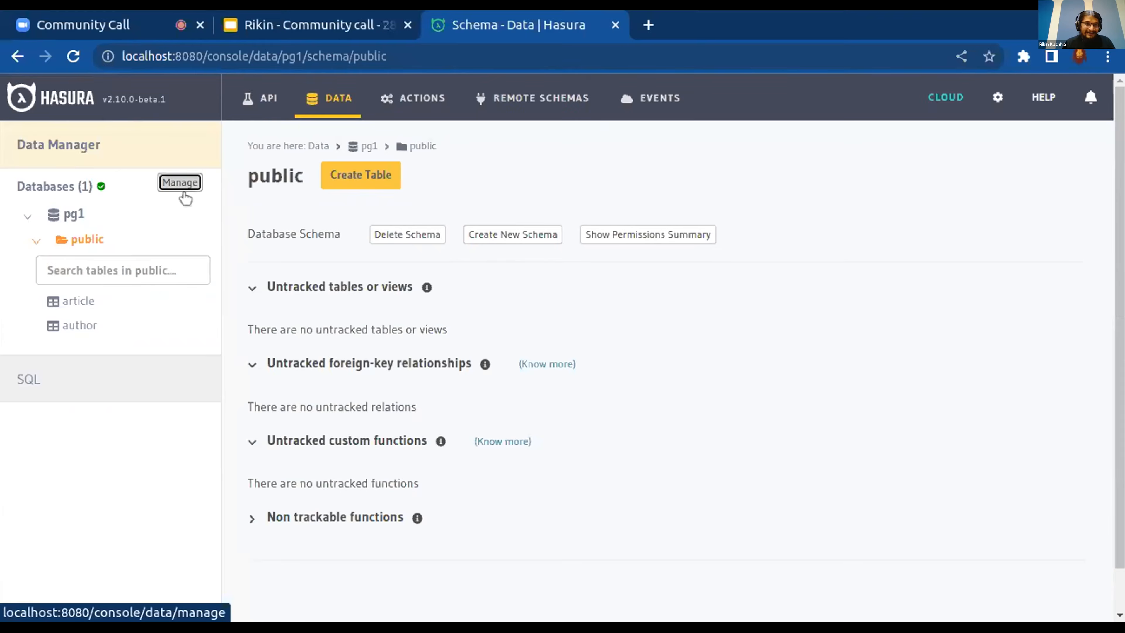
pyautogui.click(180, 183)
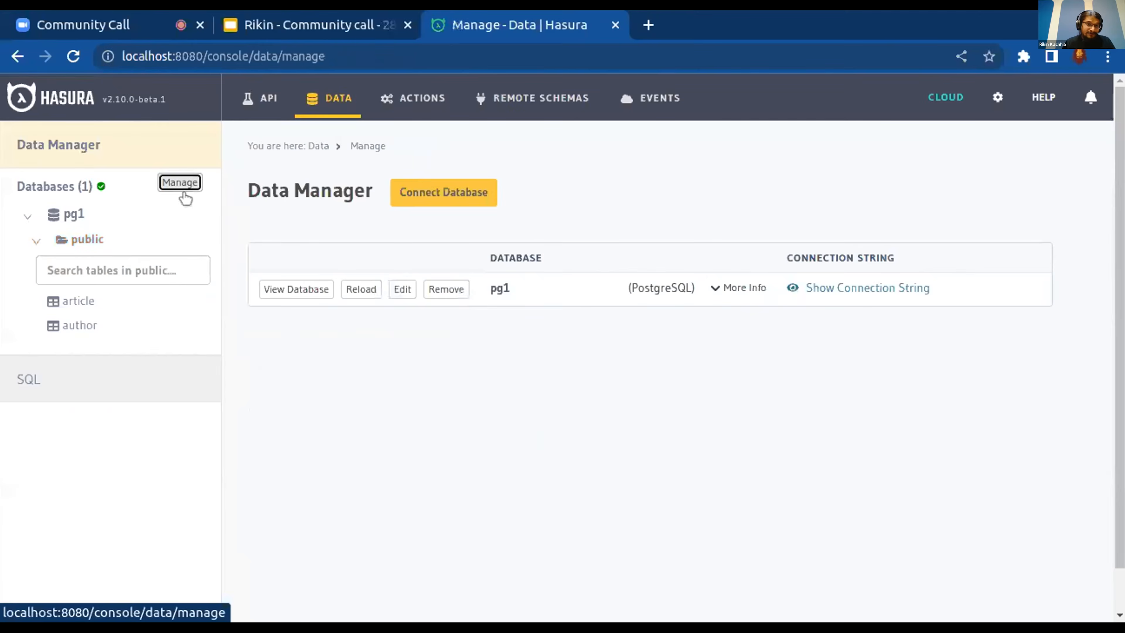
pyautogui.click(481, 195)
pyautogui.click(390, 318)
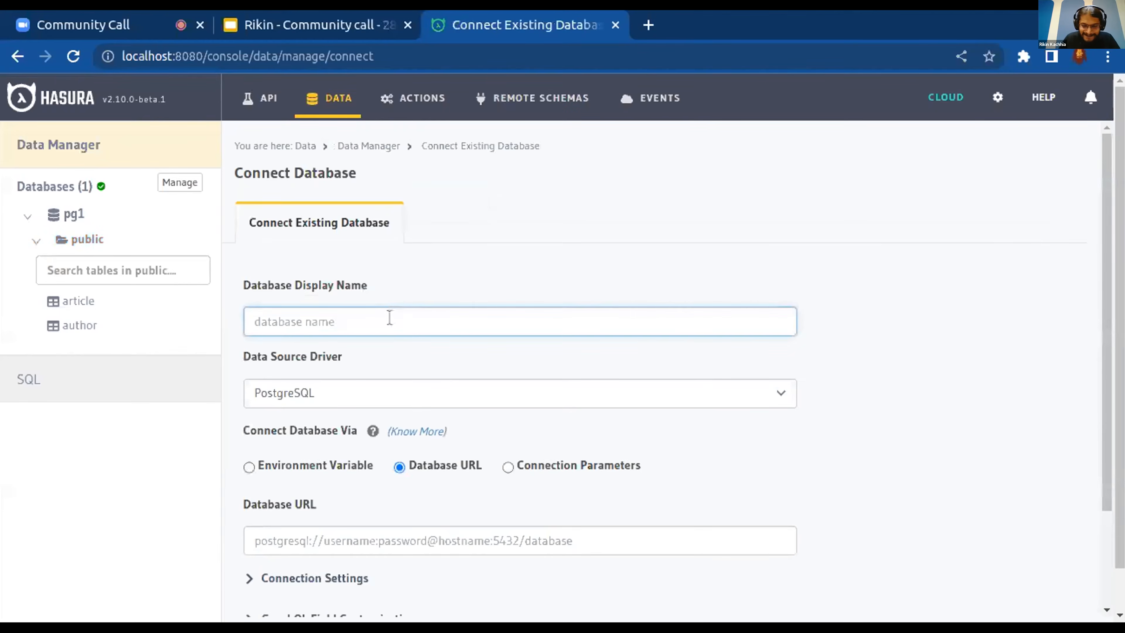
pyautogui.write('pg2')
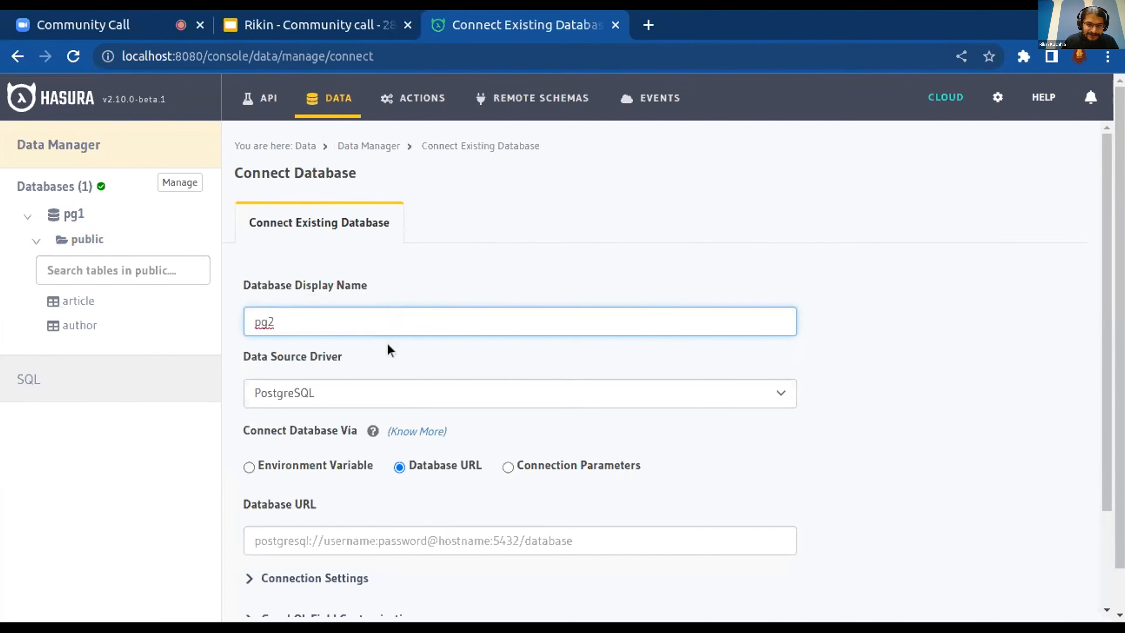
# Connect the pg2 database through the environment variable PG_DATABASE_URL
pyautogui.click(335, 466)
pyautogui.click(327, 563)
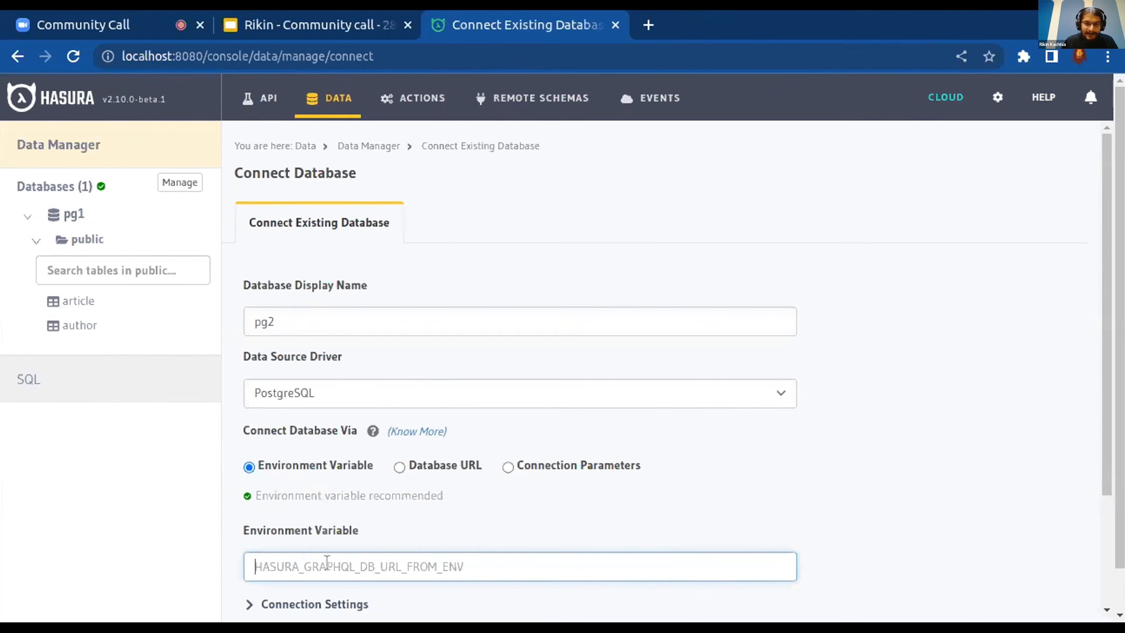
pyautogui.write('PG')
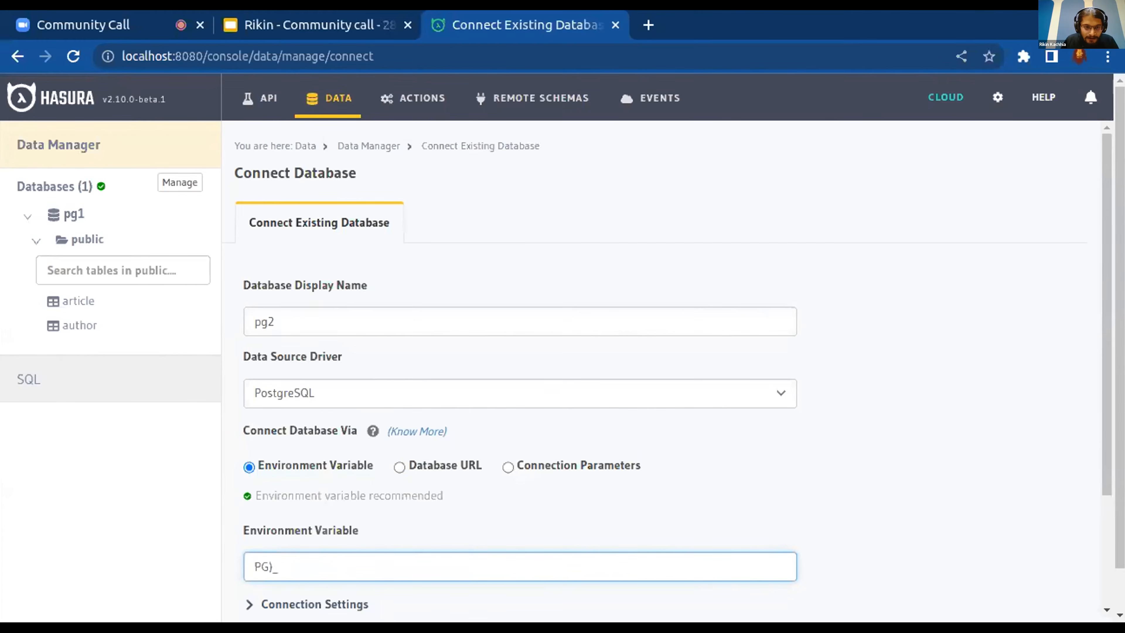
pyautogui.write('_DATABASE_')
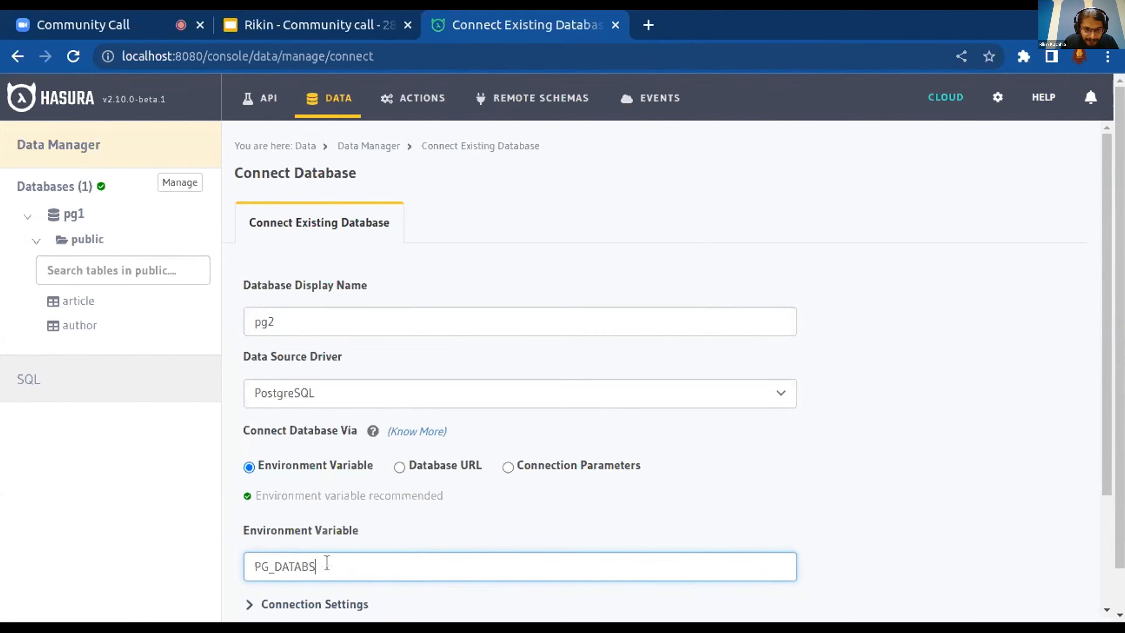
pyautogui.write('URL')
pyautogui.scroll(-3, 530, 528)
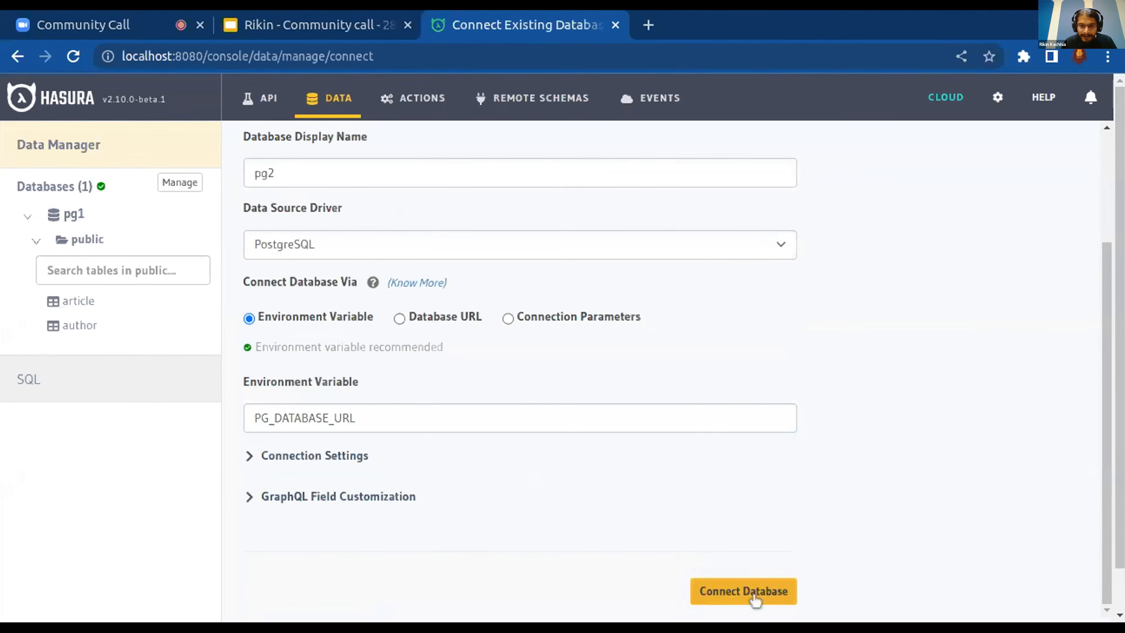
pyautogui.click(745, 593)
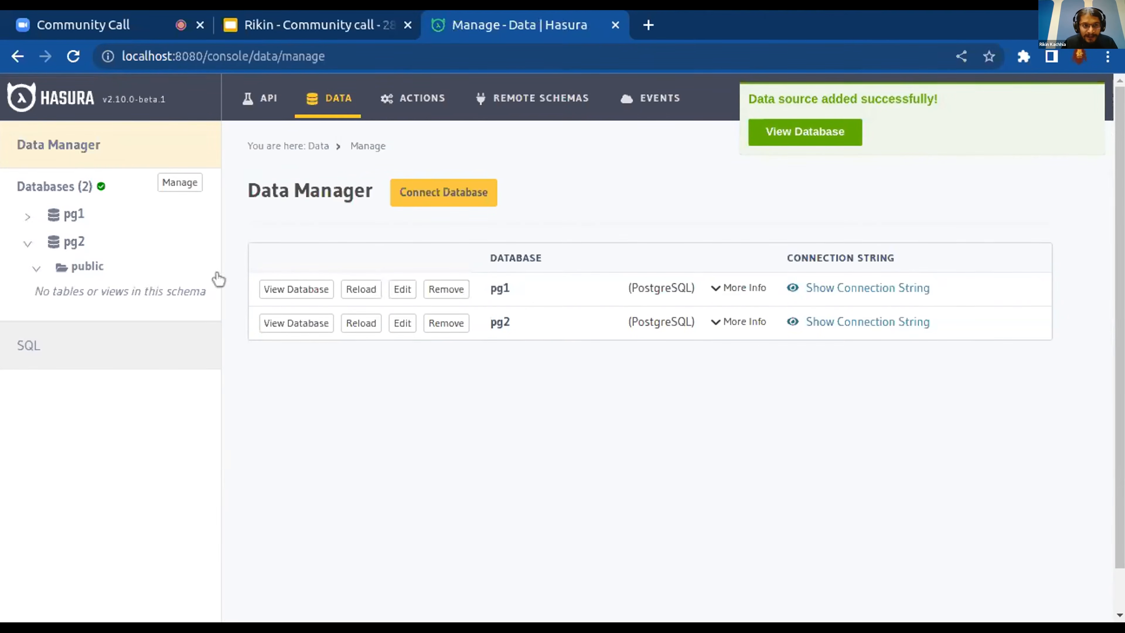
# Try to track all untracked tables in pg2's public schema, and check the GraphQL API explorer
pyautogui.click(88, 267)
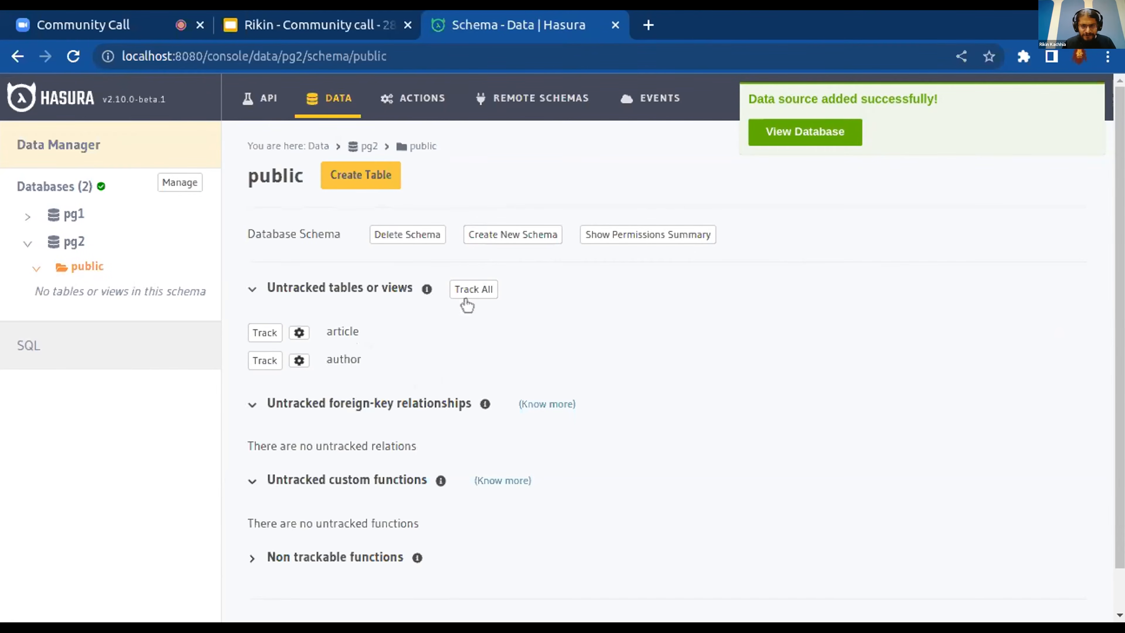
pyautogui.click(934, 133)
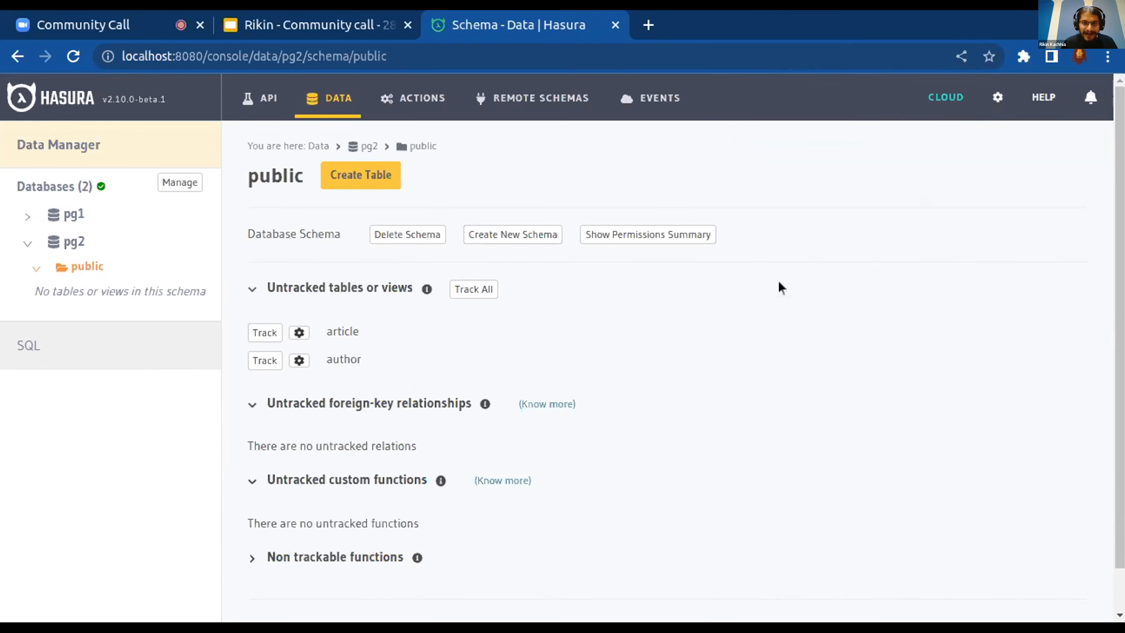
pyautogui.click(475, 289)
pyautogui.click(726, 217)
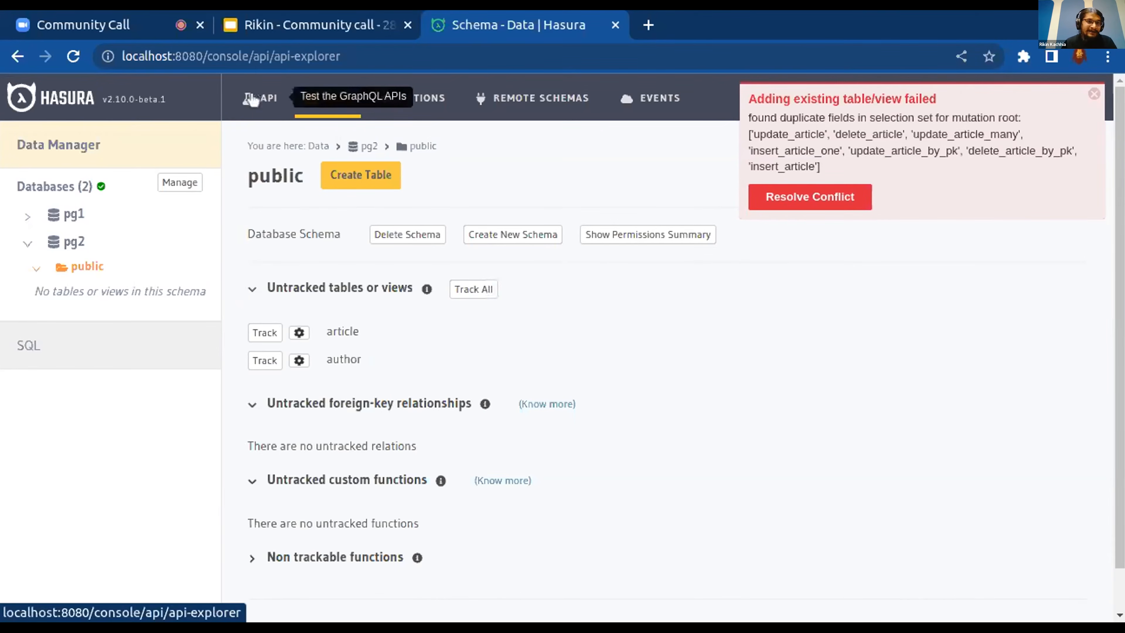
pyautogui.click(264, 99)
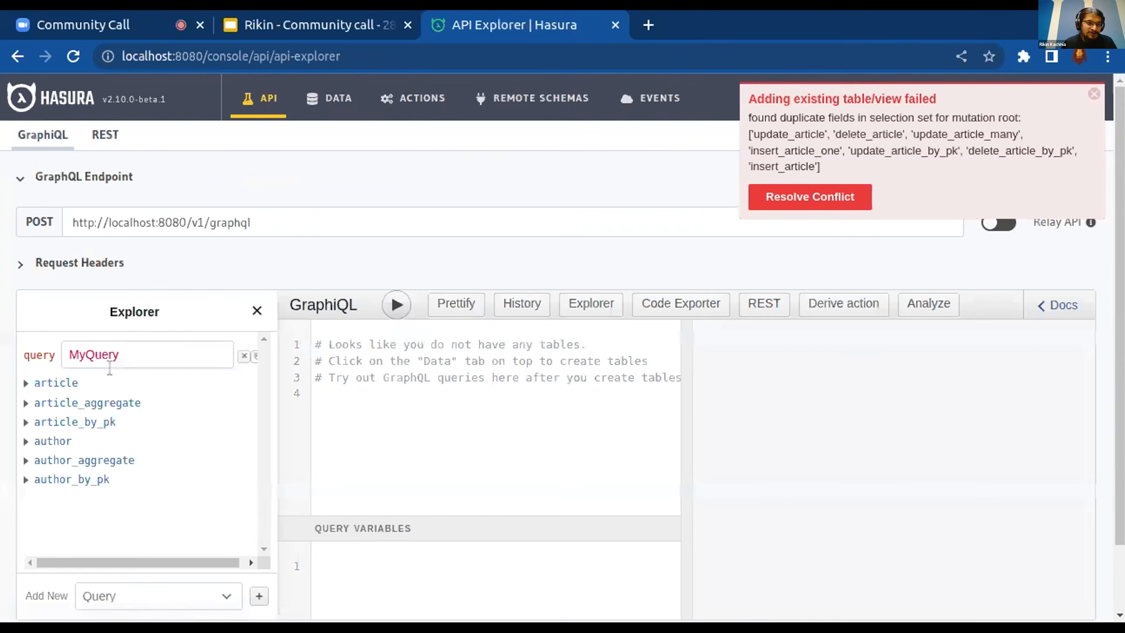
pyautogui.click(1094, 94)
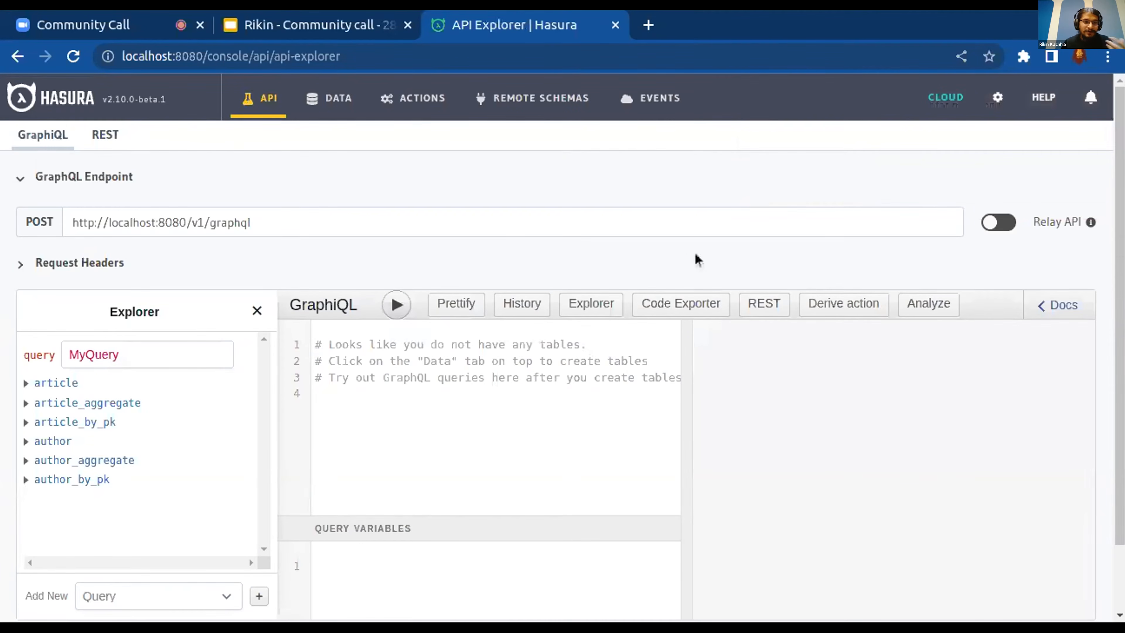
# Edit the pg2 data source and set its GraphQL naming convention to graphql-default
pyautogui.click(337, 100)
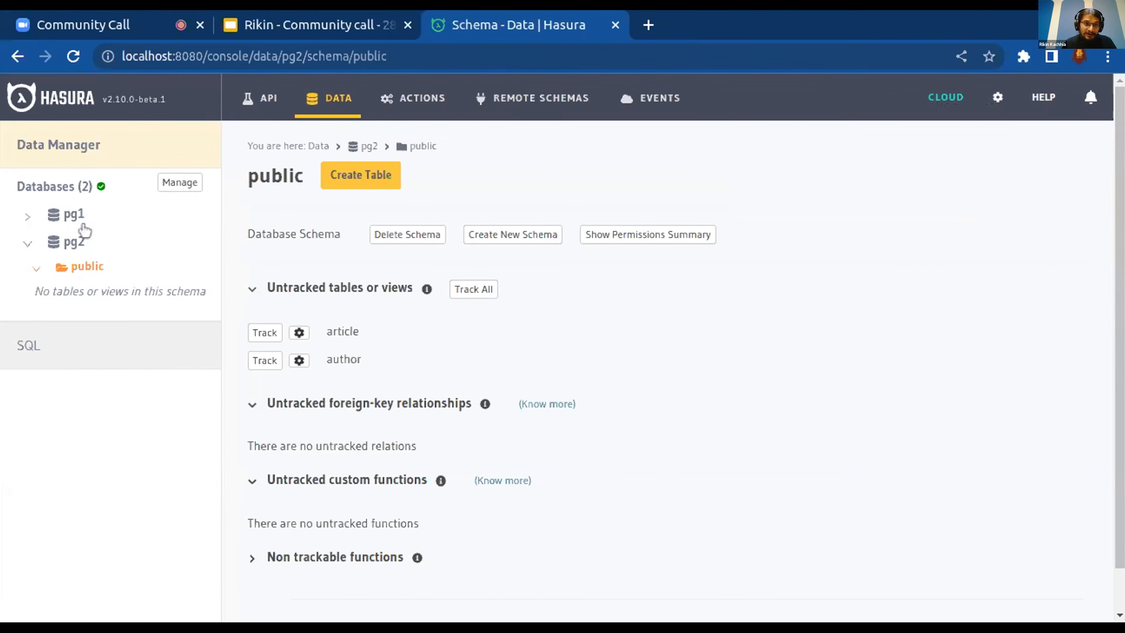
pyautogui.click(180, 182)
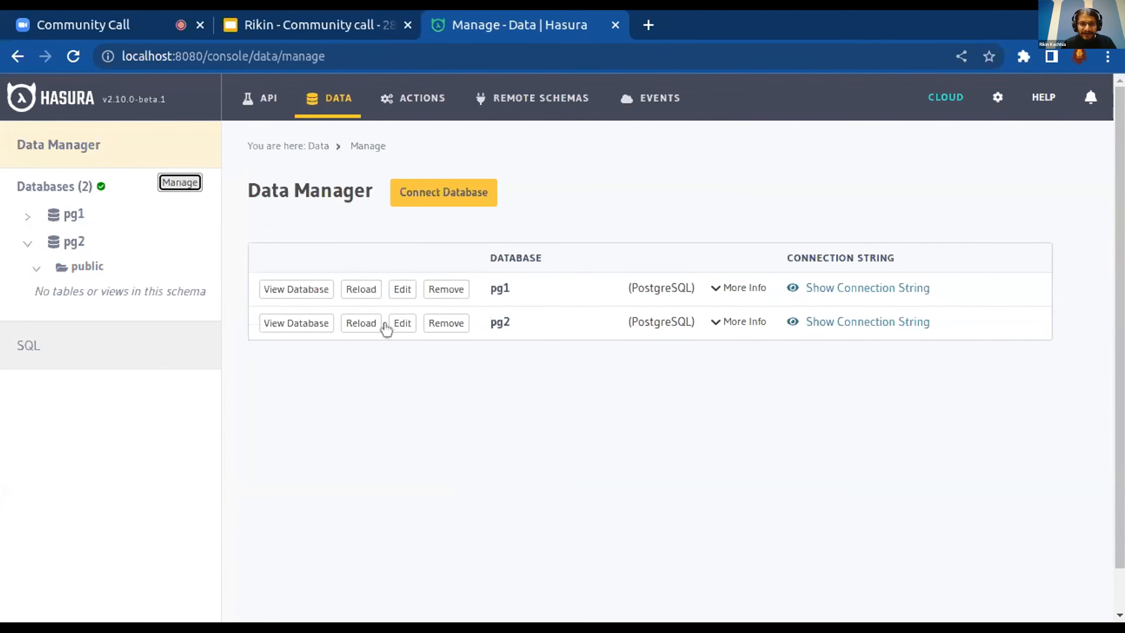
pyautogui.click(396, 323)
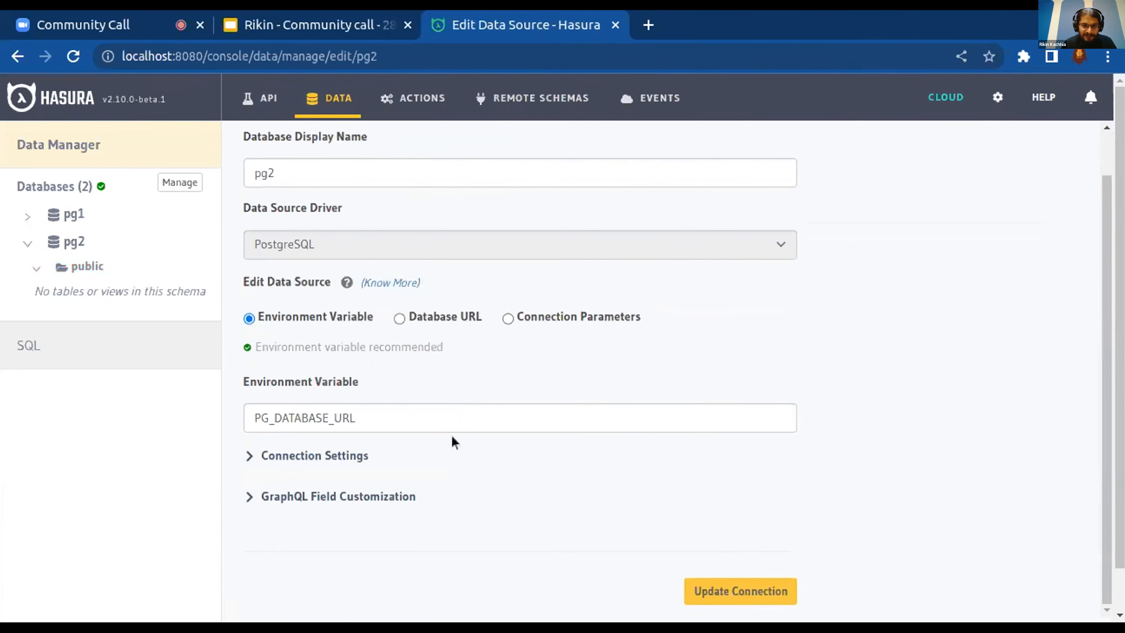
pyautogui.click(359, 499)
pyautogui.scroll(-5, 558, 485)
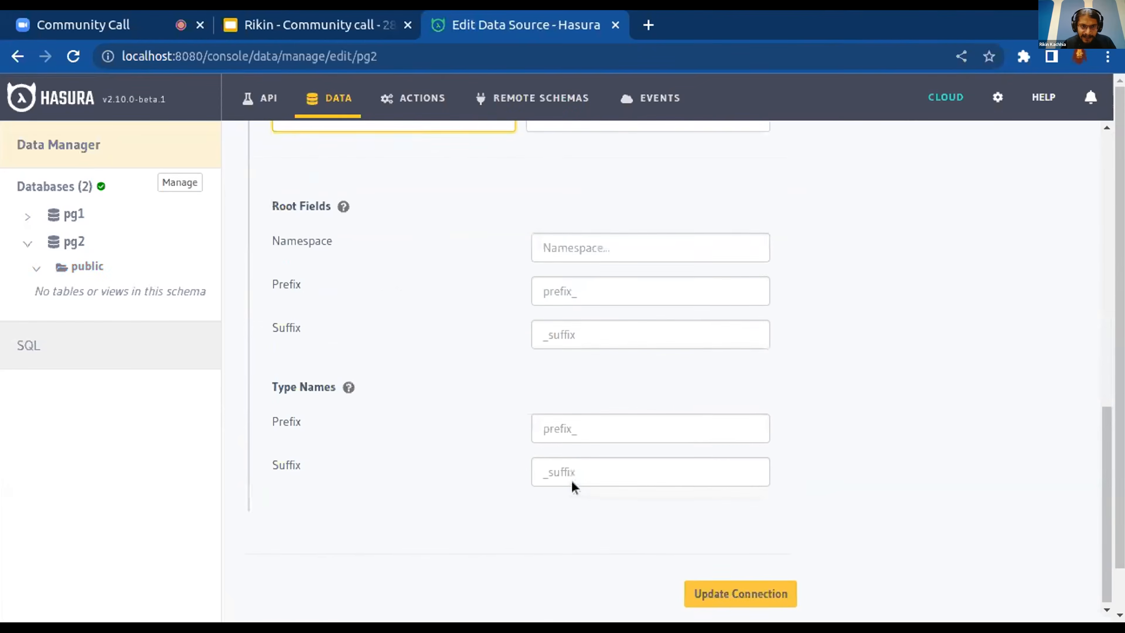
pyautogui.scroll(6, 572, 482)
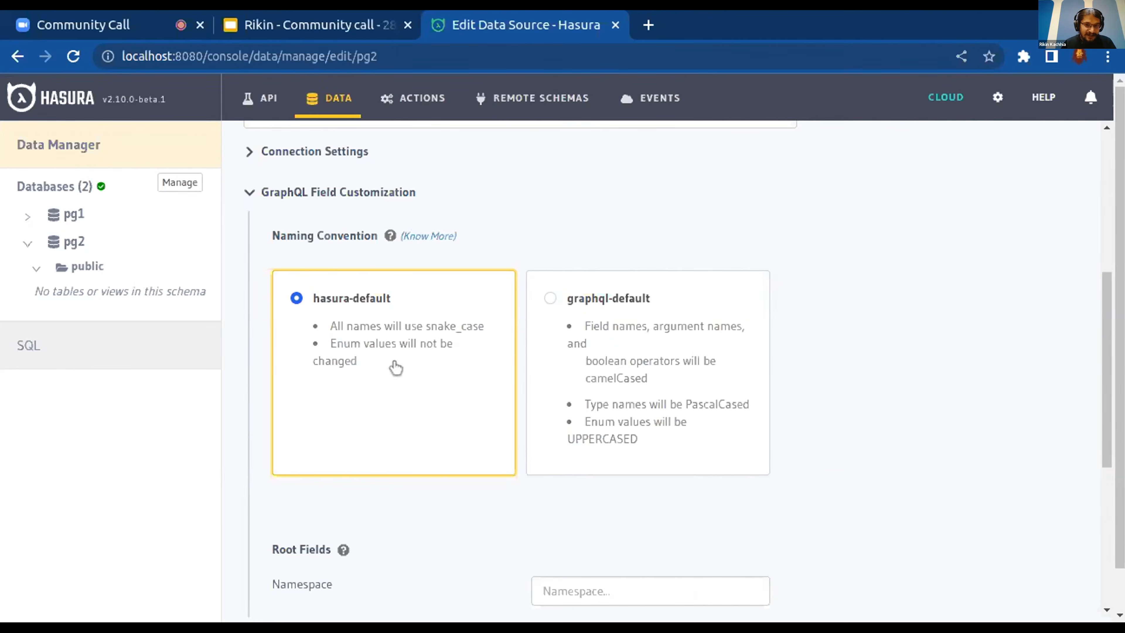
pyautogui.click(573, 325)
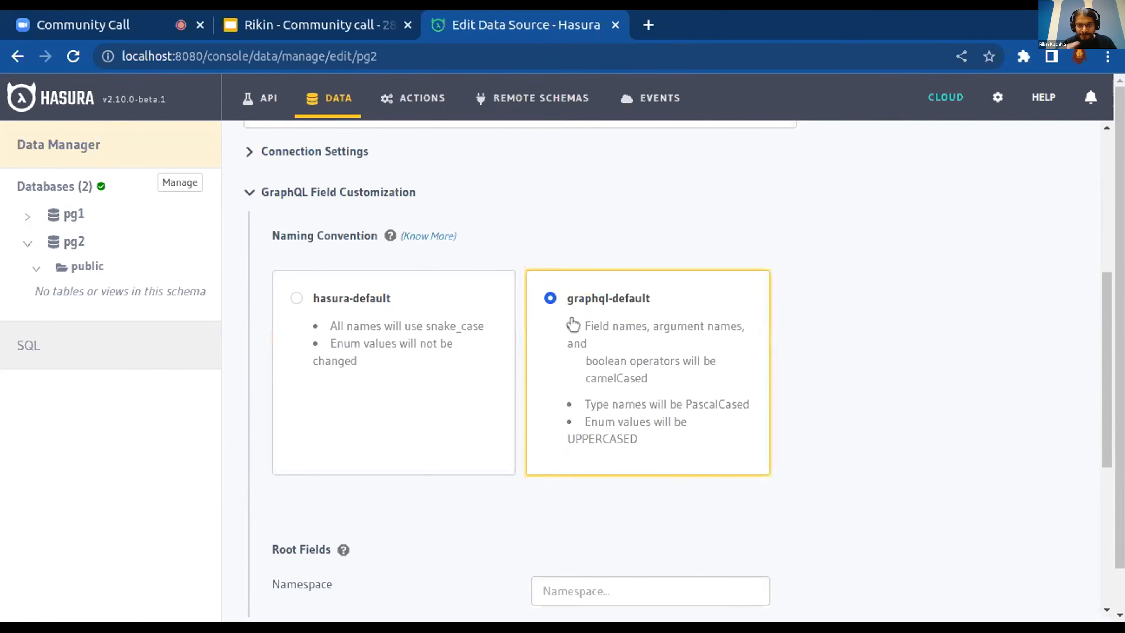
# Customize pg2's root fields with namespace NS, prefix rootPre and suffix rootSuff
pyautogui.scroll(-1, 702, 394)
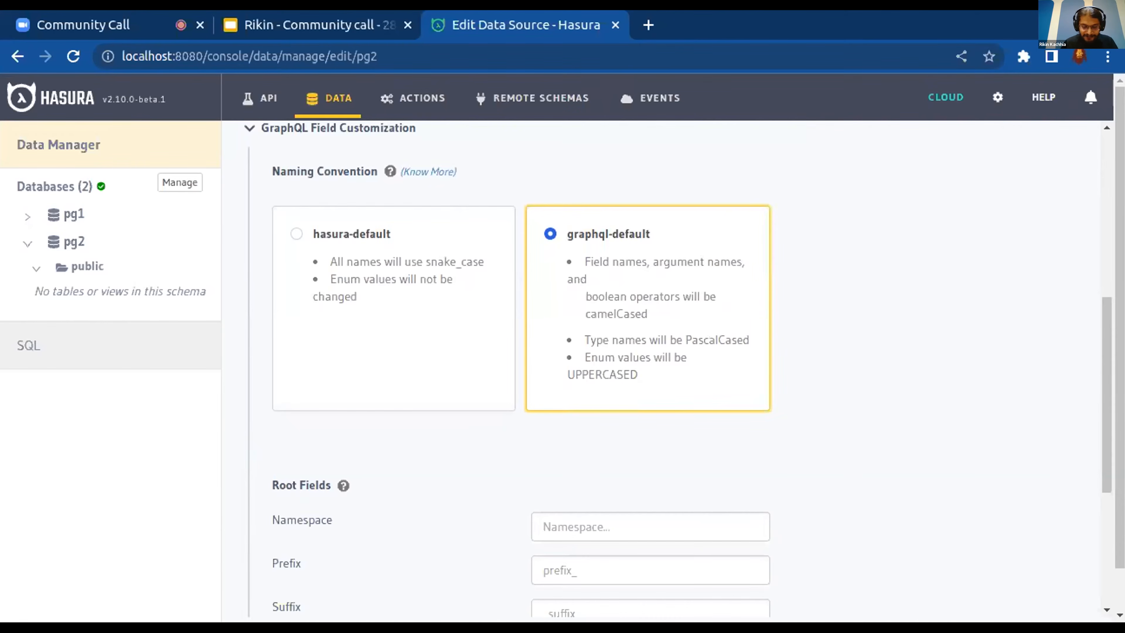
pyautogui.scroll(-4, 701, 394)
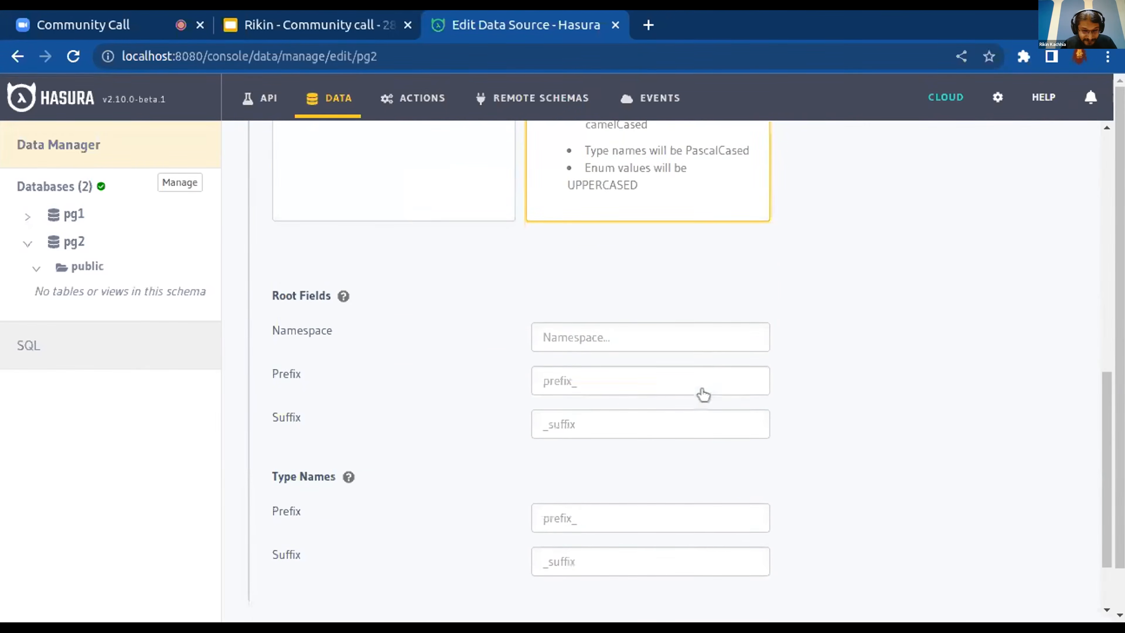
pyautogui.scroll(-2, 704, 394)
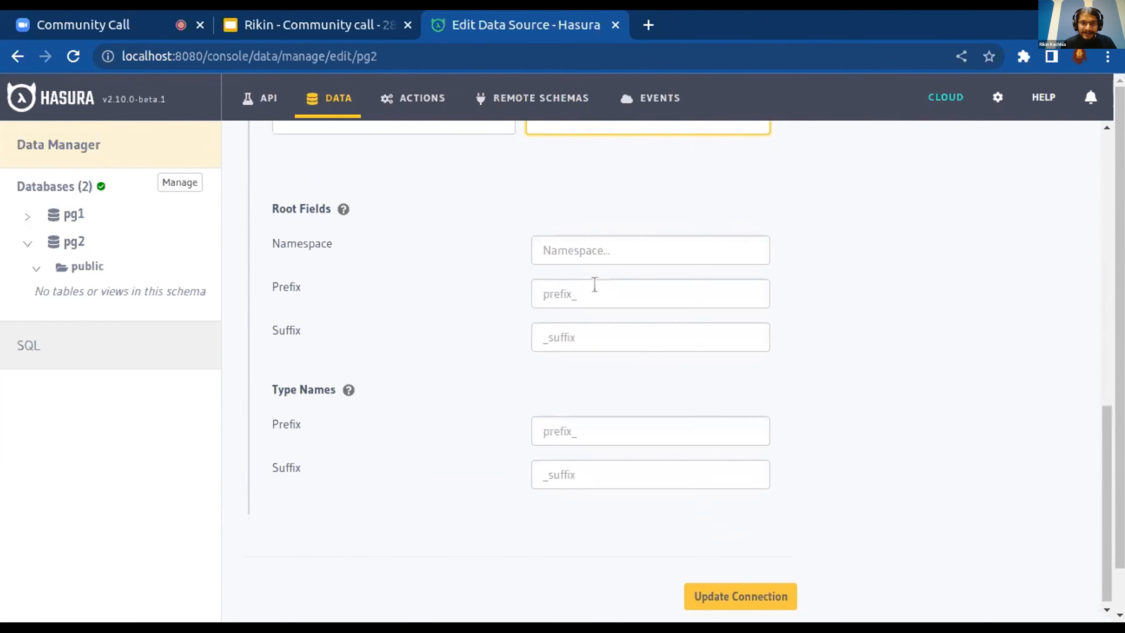
pyautogui.click(581, 244)
pyautogui.write('NS')
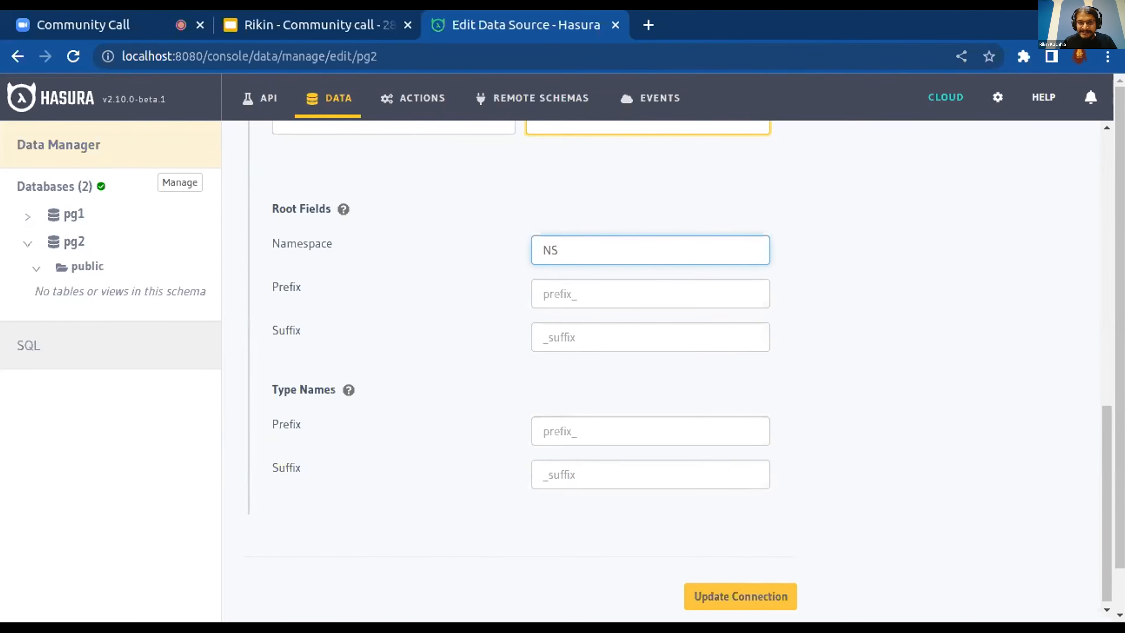
pyautogui.click(594, 292)
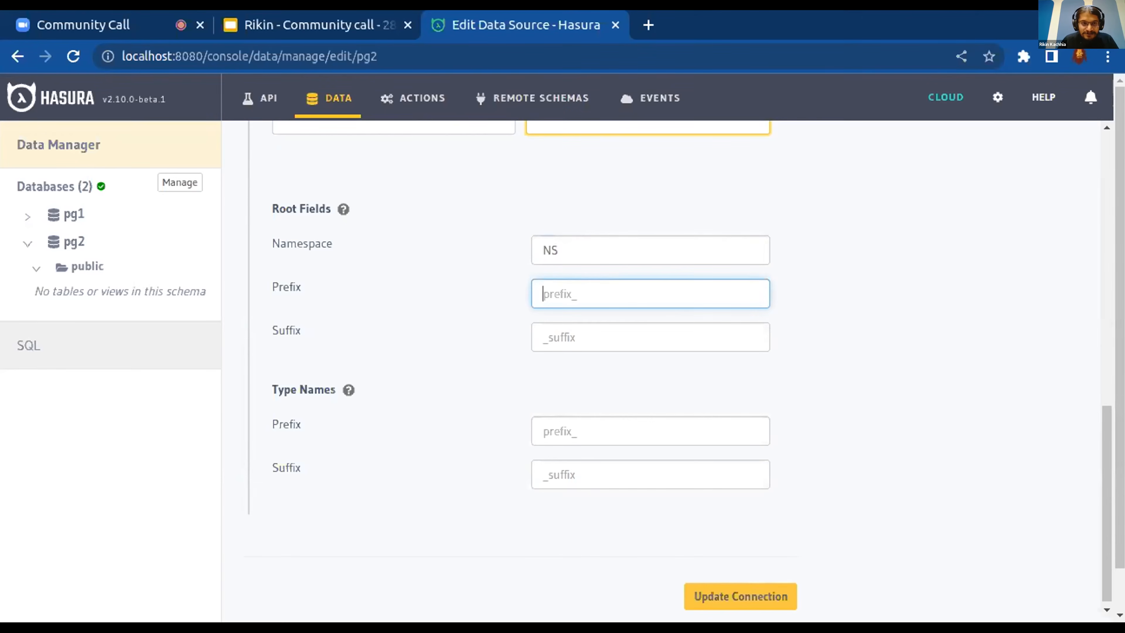
pyautogui.write('rootPre')
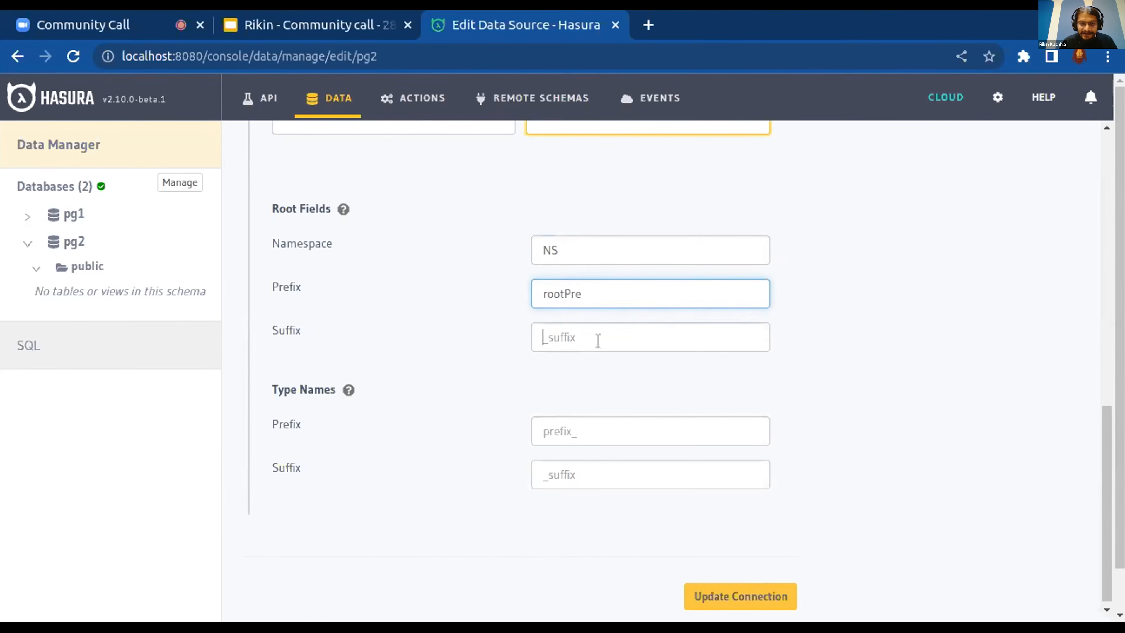
pyautogui.click(597, 340)
pyautogui.write('rootSuff')
# Set pg2's type names prefix to typePre and suffix to typeSuff, and update the connection
pyautogui.click(577, 440)
pyautogui.write('typePre')
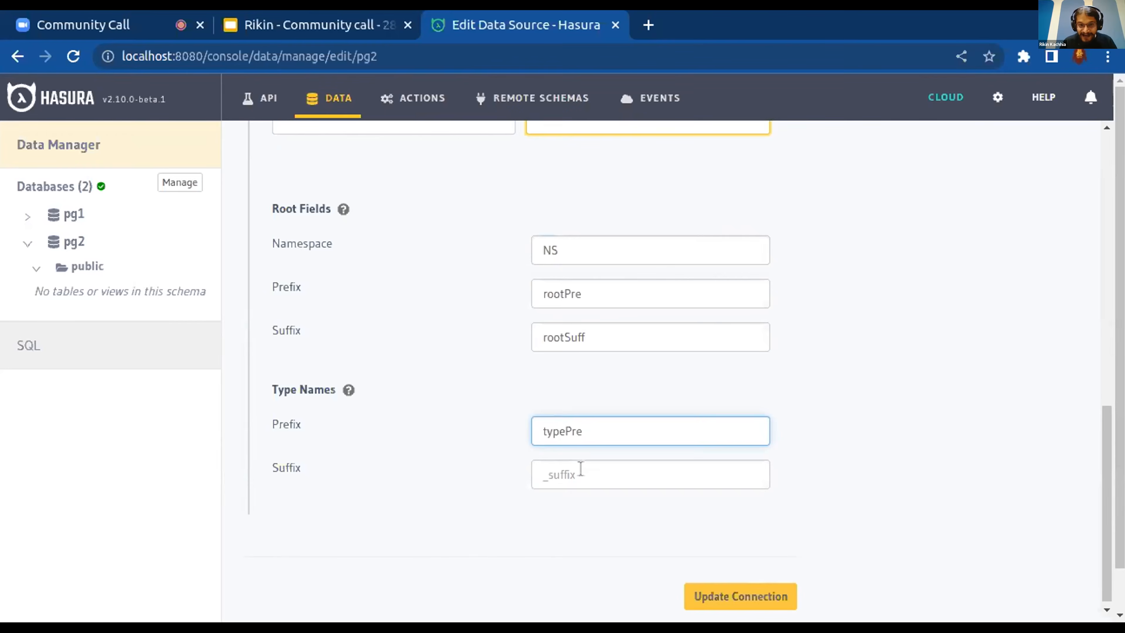
pyautogui.click(581, 470)
pyautogui.write('t')
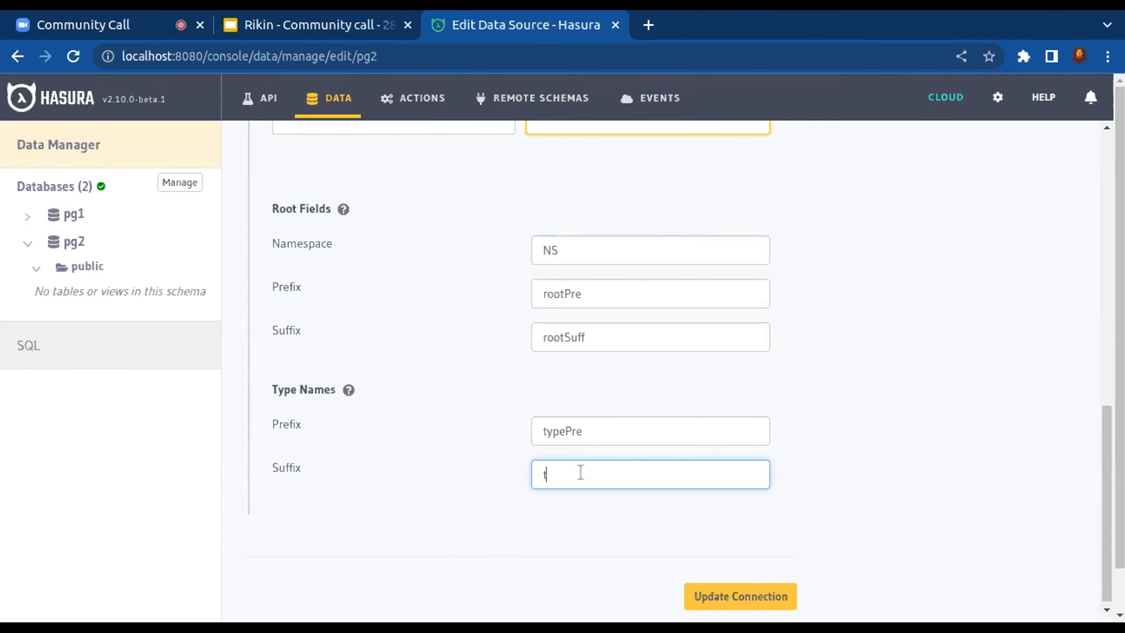
pyautogui.write('yopeSuff')
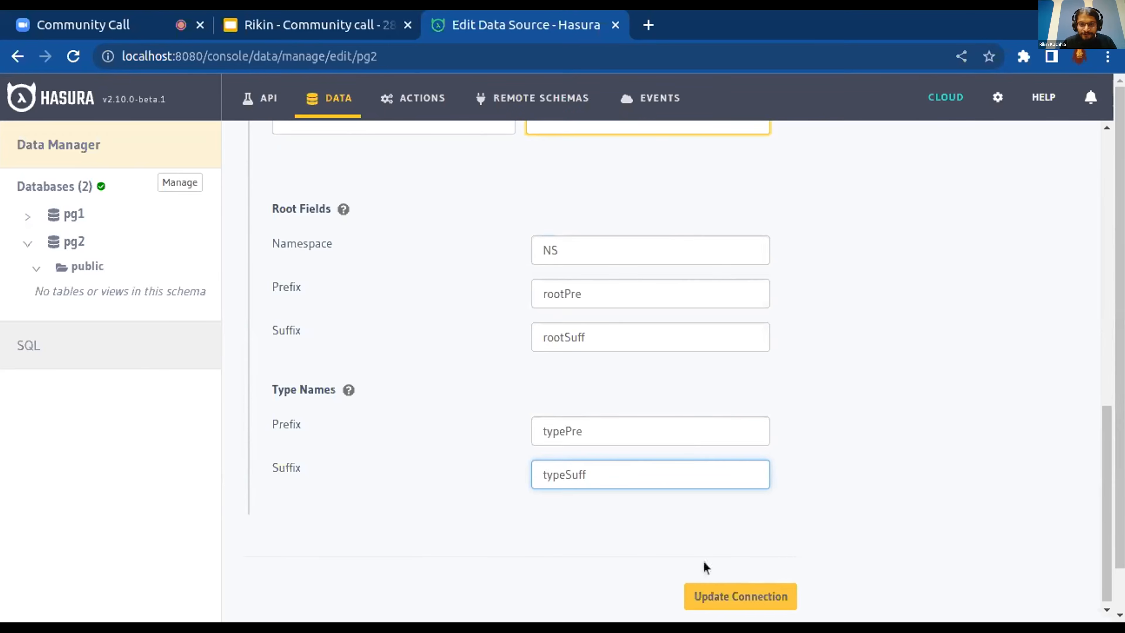
pyautogui.click(713, 596)
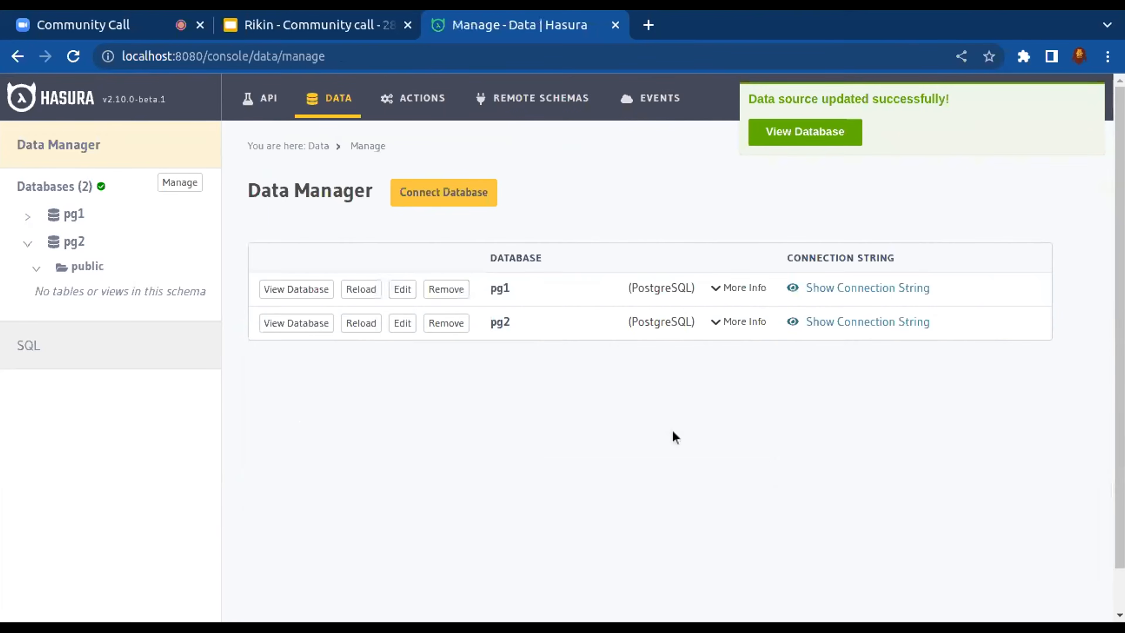
# Track all untracked tables in the public schema of pg2 and confirm exposing them over the GraphQL API
pyautogui.click(88, 266)
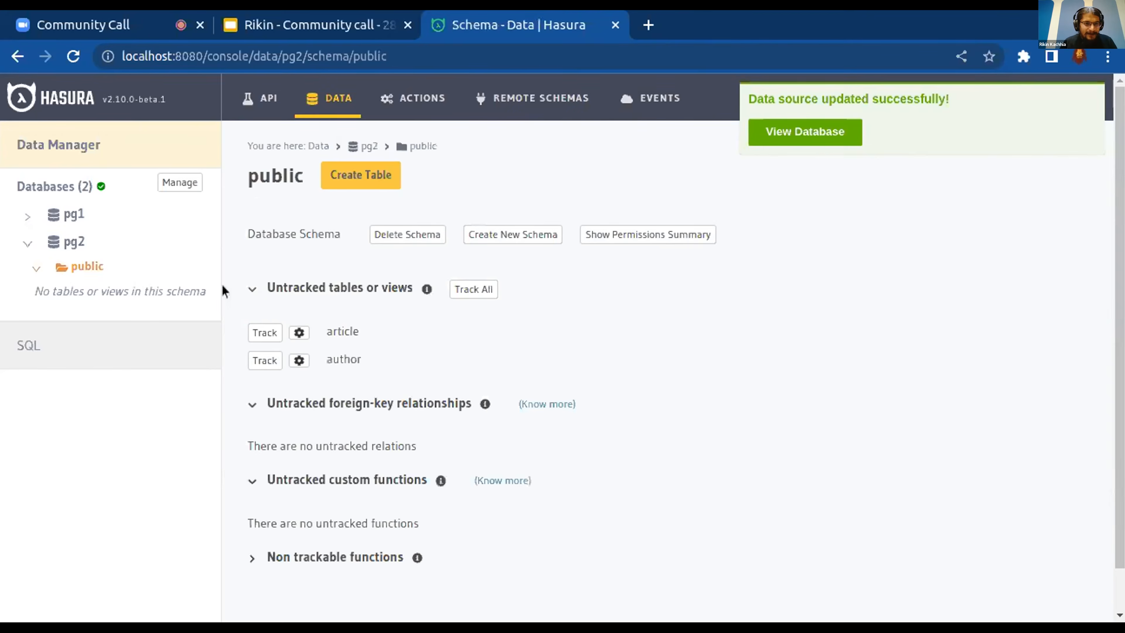
pyautogui.click(472, 290)
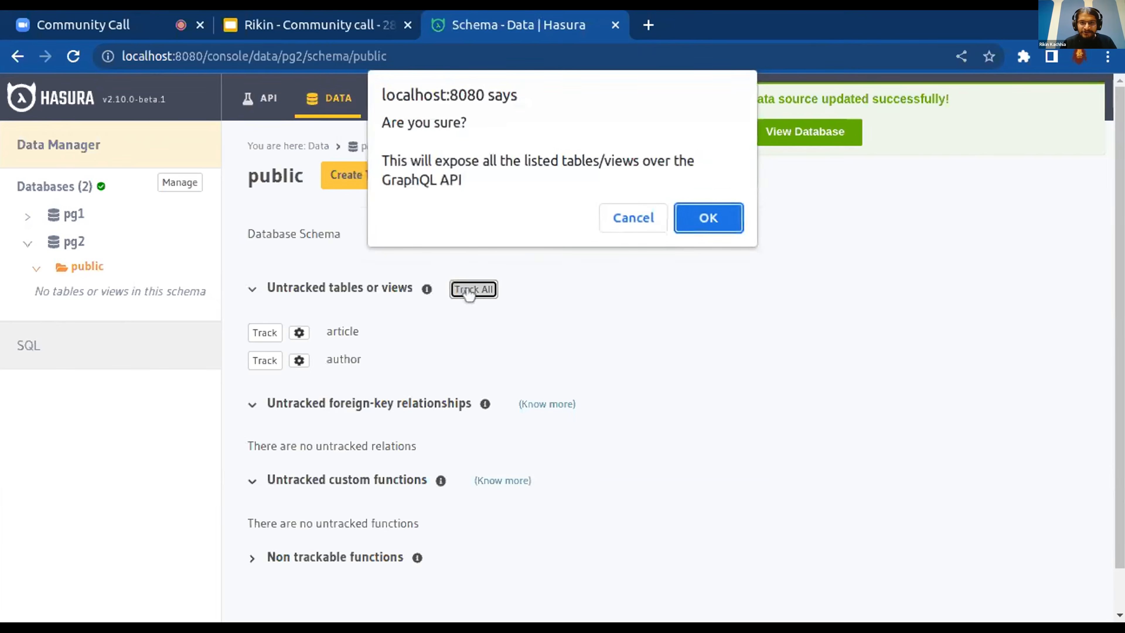
pyautogui.click(713, 219)
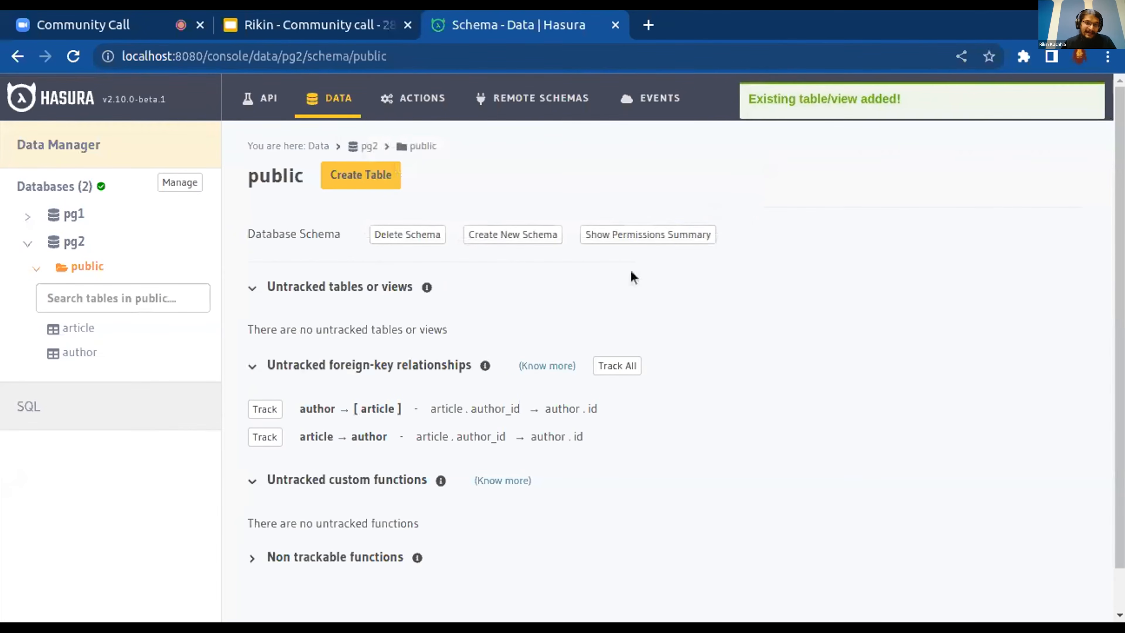
# Track all untracked foreign-key relationships between the author and article tables in pg2's public schema
pyautogui.click(632, 372)
pyautogui.click(617, 365)
pyautogui.click(712, 216)
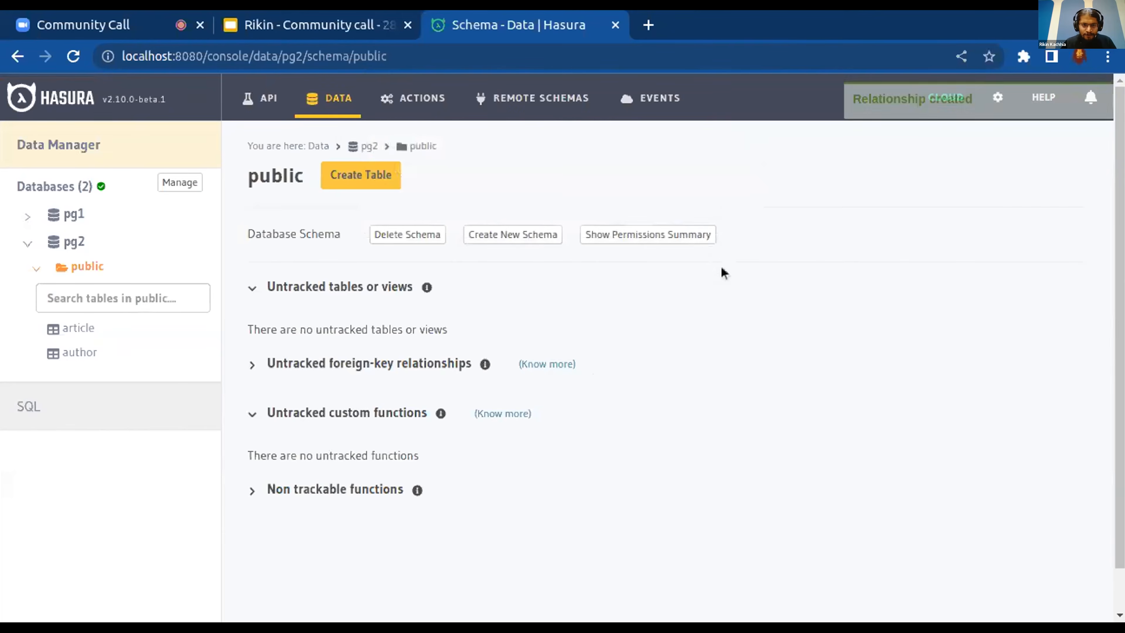
pyautogui.click(371, 376)
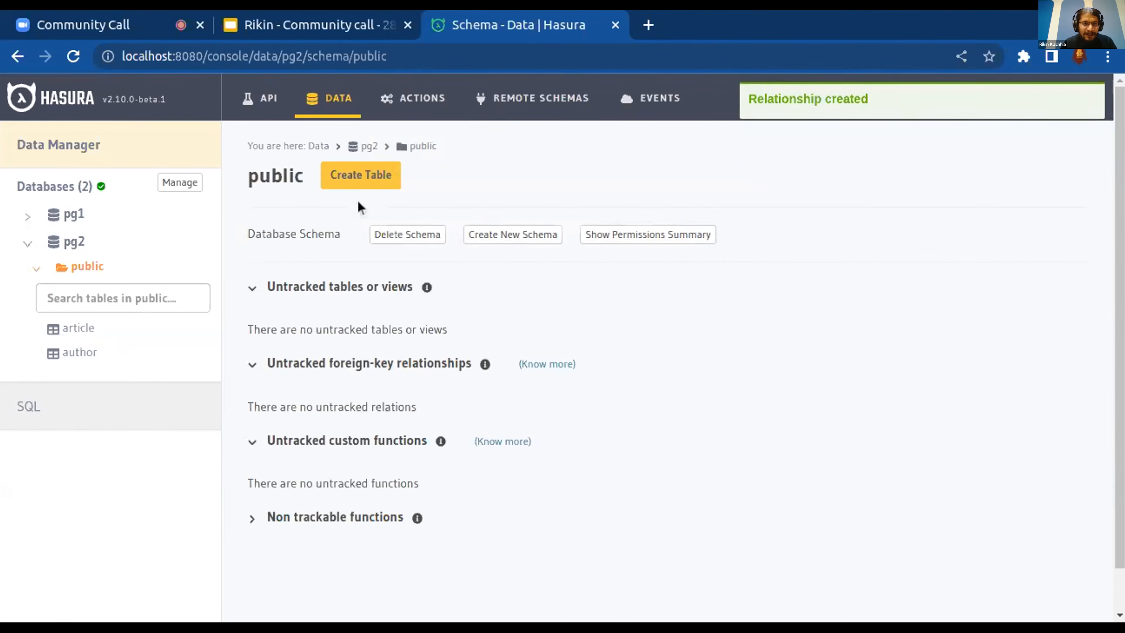
# Open the GraphiQL API explorer and expand the NS namespace to examine the customized root fields of pg2
pyautogui.click(275, 108)
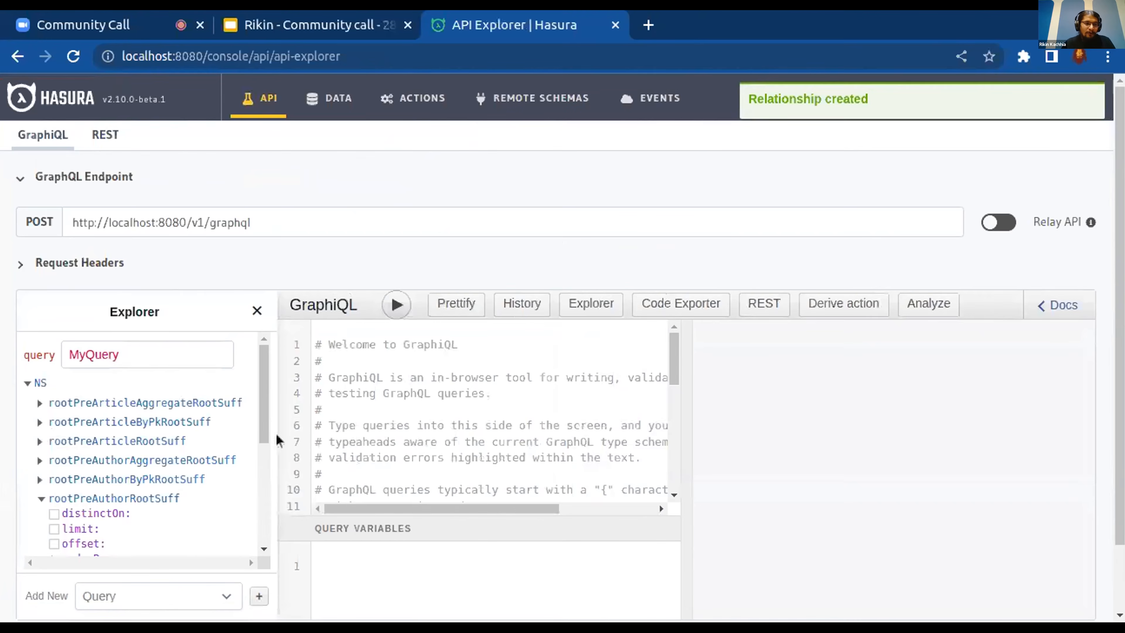
pyautogui.click(27, 383)
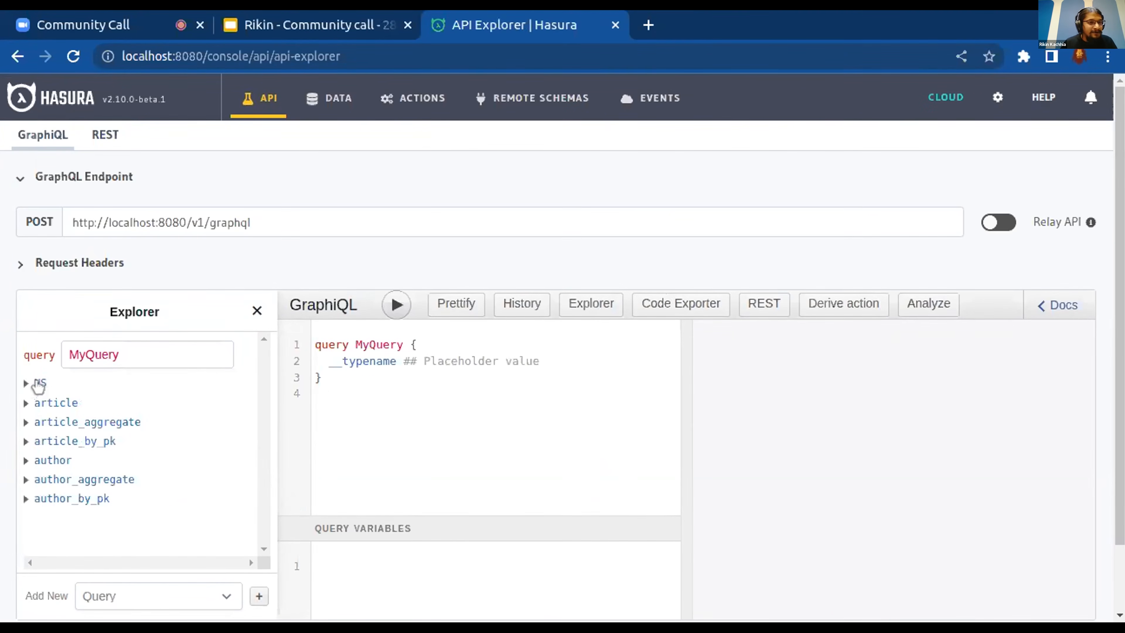
pyautogui.scroll(-2, 193, 439)
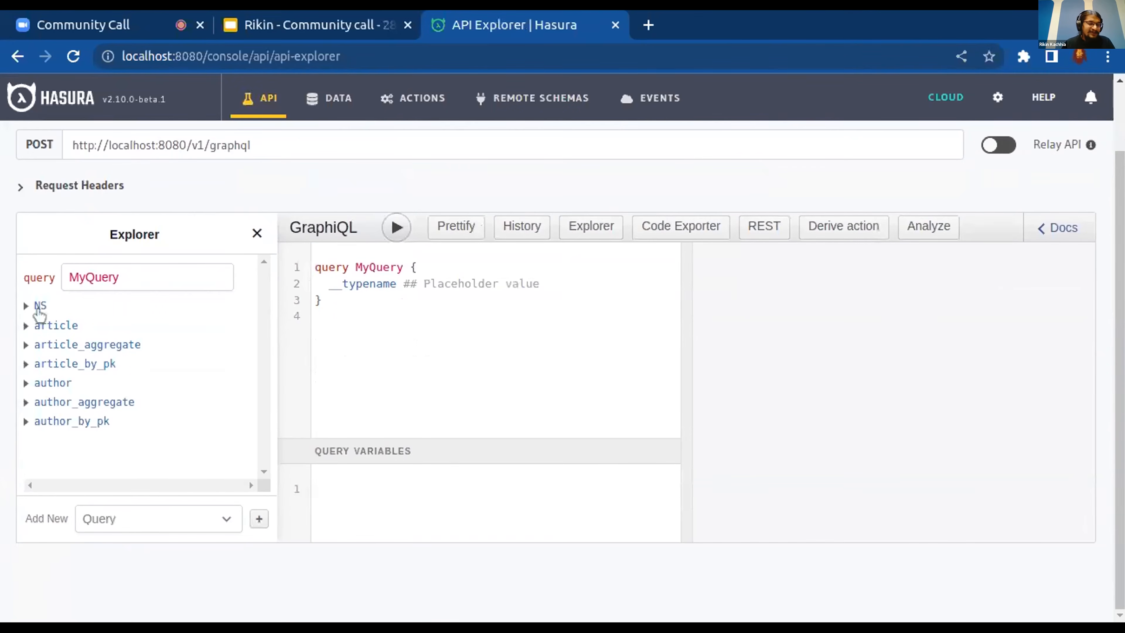
pyautogui.click(26, 305)
pyautogui.click(215, 419)
pyautogui.scroll(-1, 215, 419)
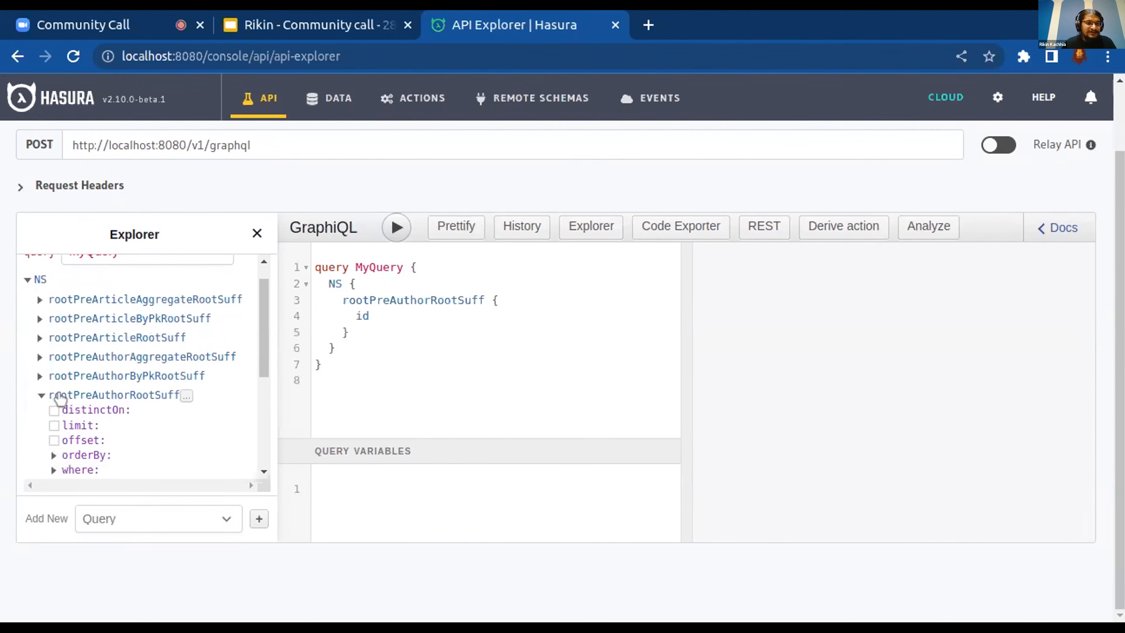
# Replace the author field in the NS query with rootPreArticleRootSuff and select its authorId field
pyautogui.click(60, 397)
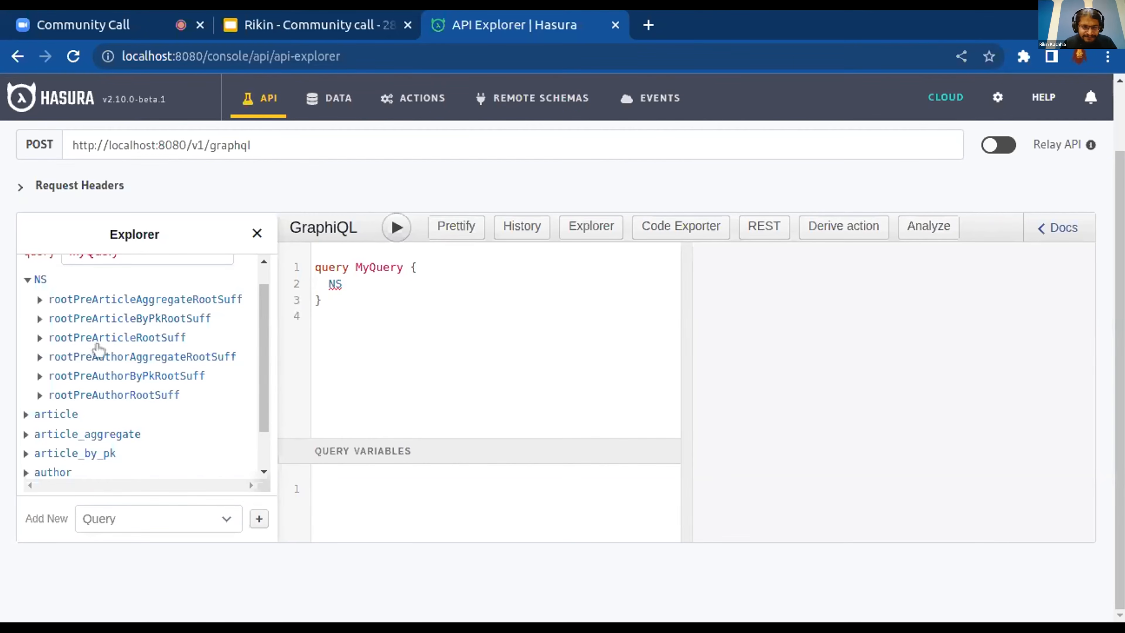
pyautogui.click(63, 340)
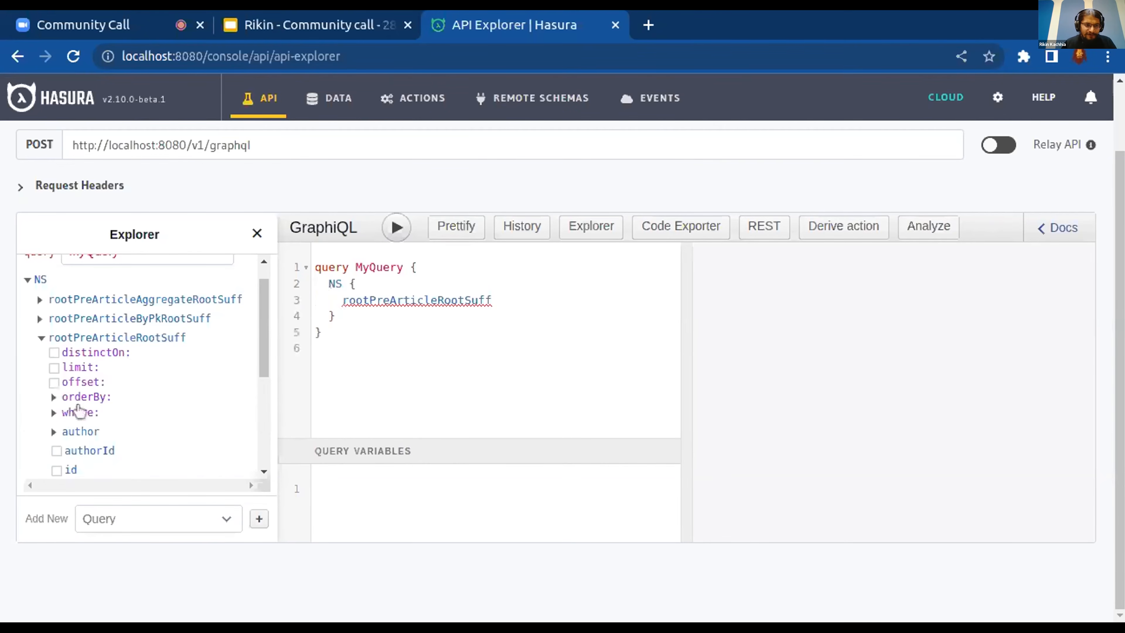
pyautogui.click(80, 451)
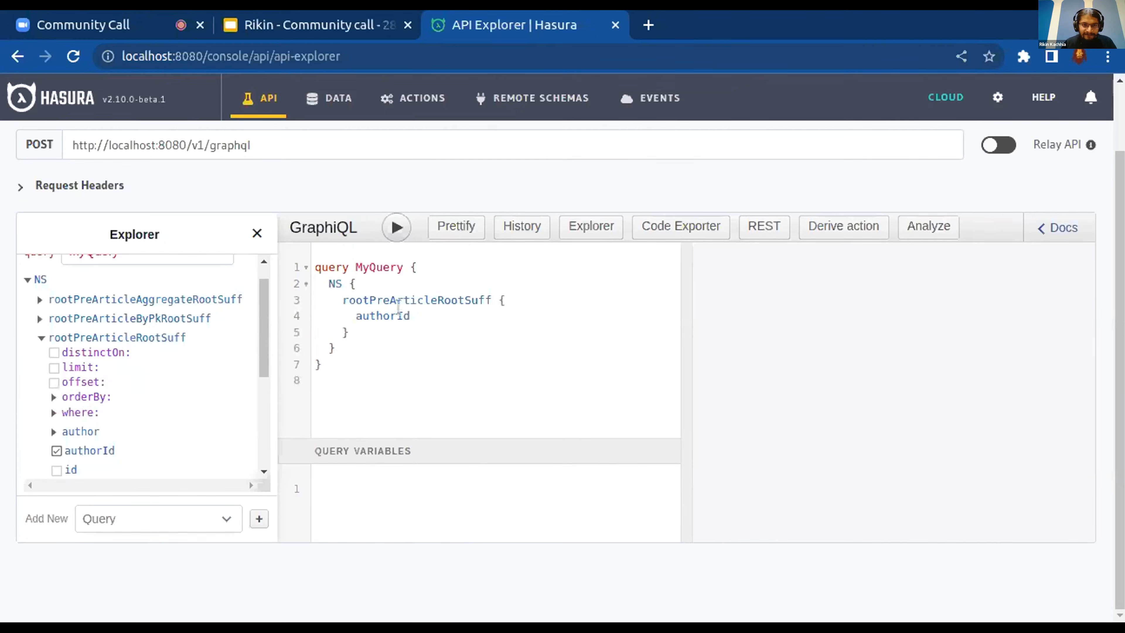
# Examine the schema documentation of query_root and its TypePreNSQueryTypeSuff type for the customized type and field names
pyautogui.click(1058, 228)
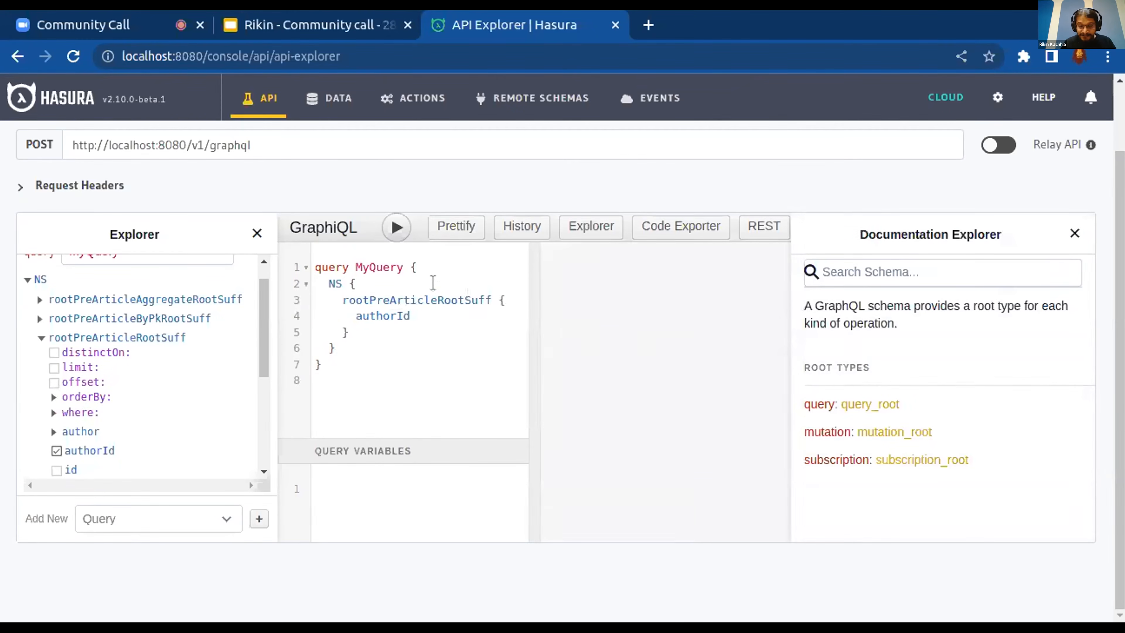
pyautogui.click(862, 406)
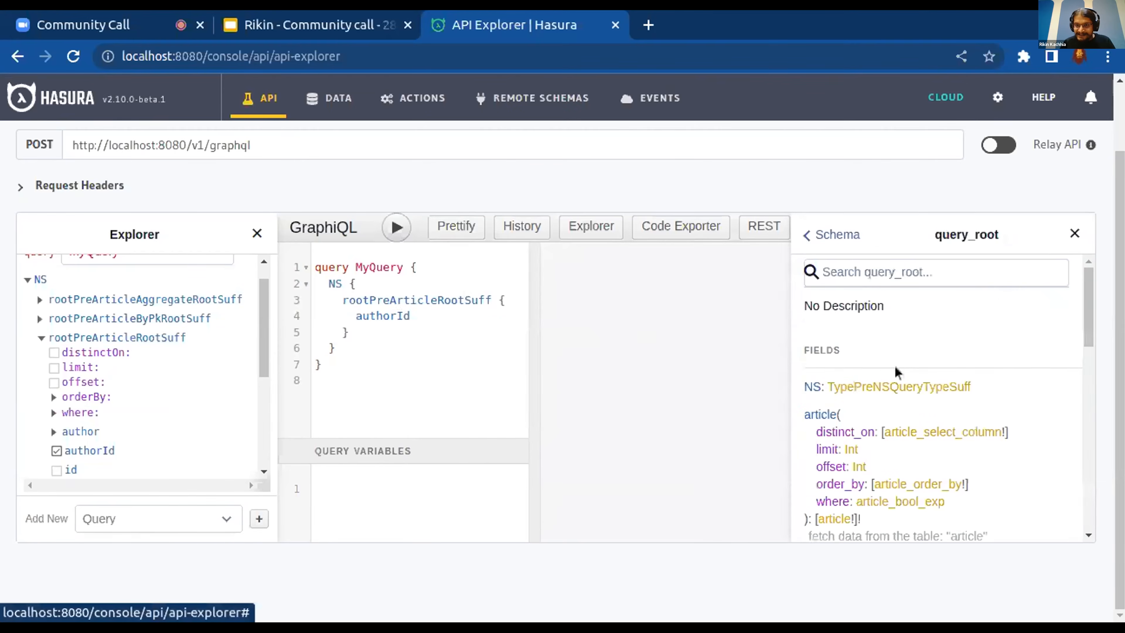
pyautogui.click(855, 388)
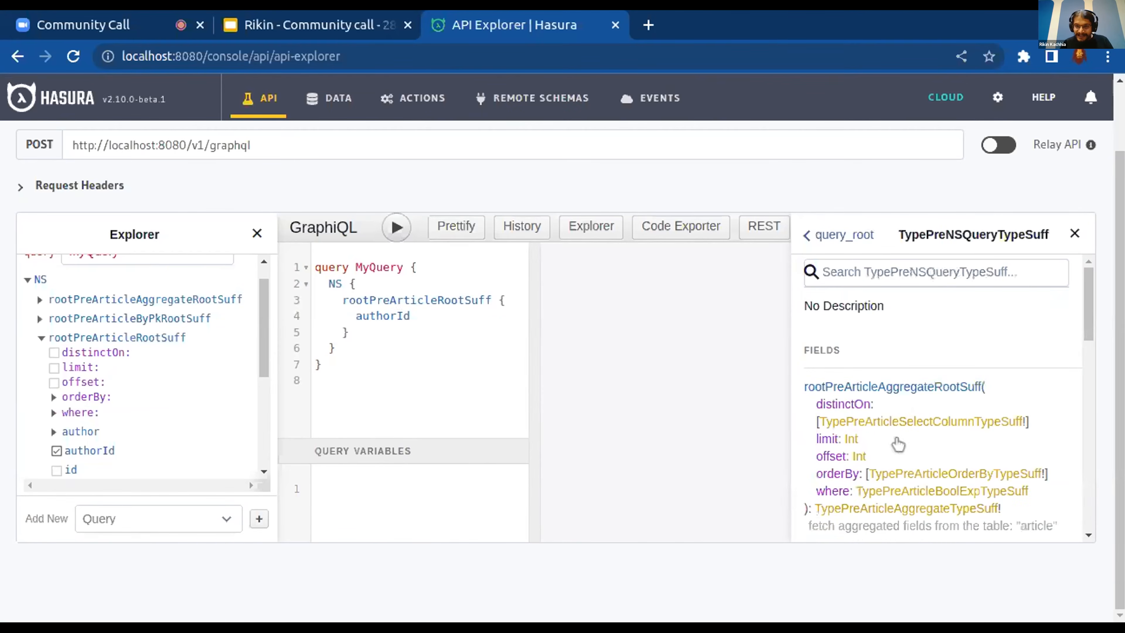
pyautogui.scroll(-2, 923, 501)
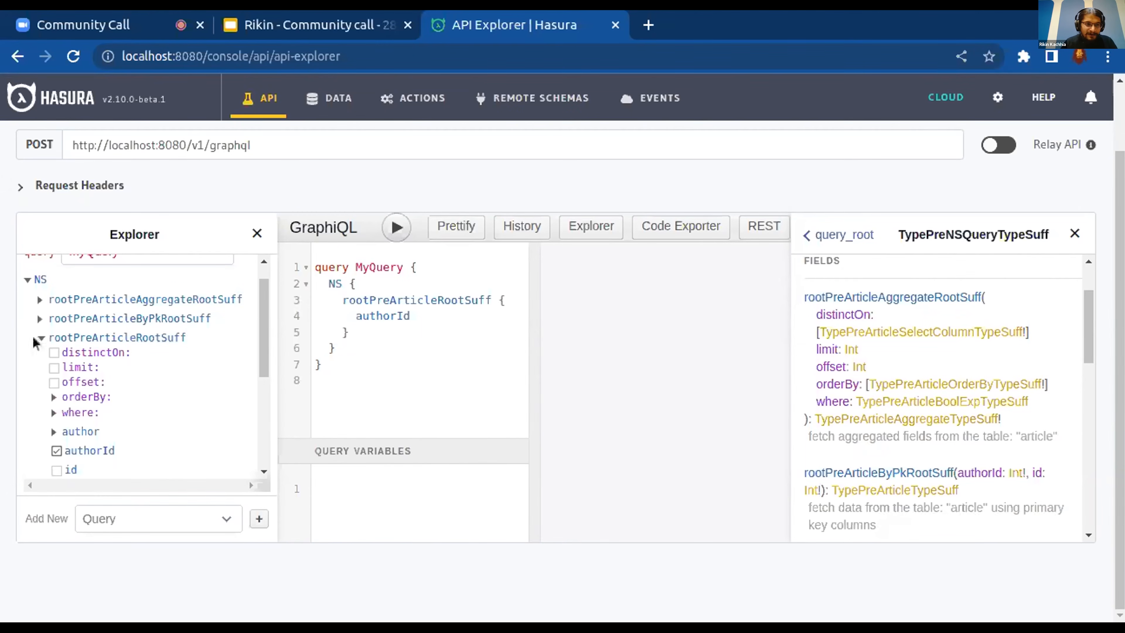
# Remove rootPreArticleRootSuff and the NS namespace from the query, and close the schema documentation
pyautogui.click(52, 339)
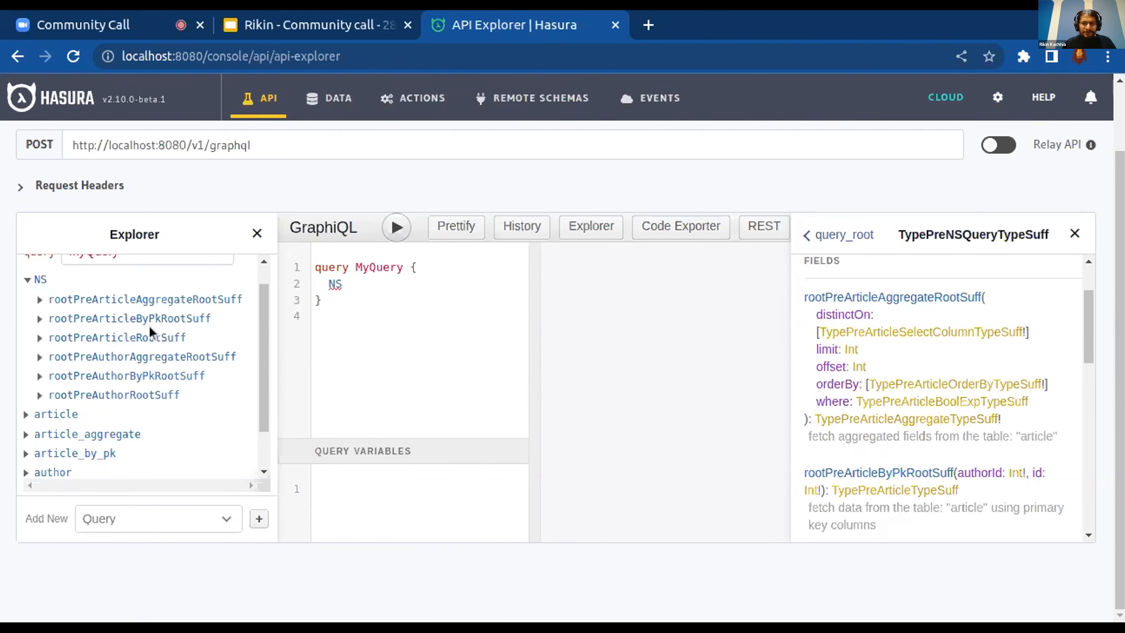
pyautogui.click(1075, 233)
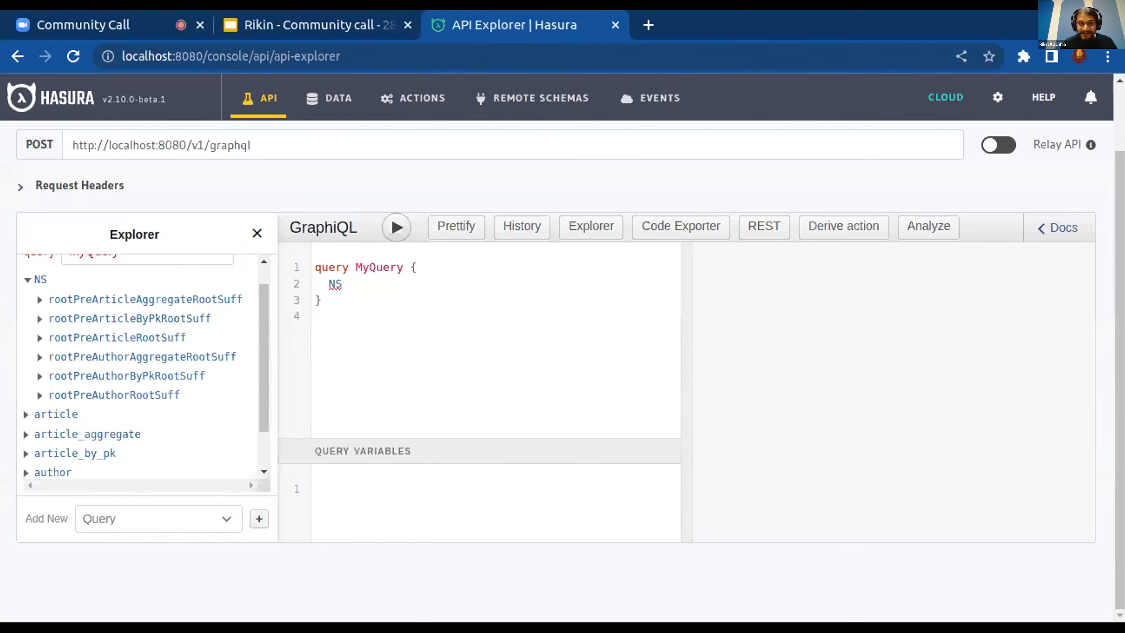
pyautogui.click(35, 280)
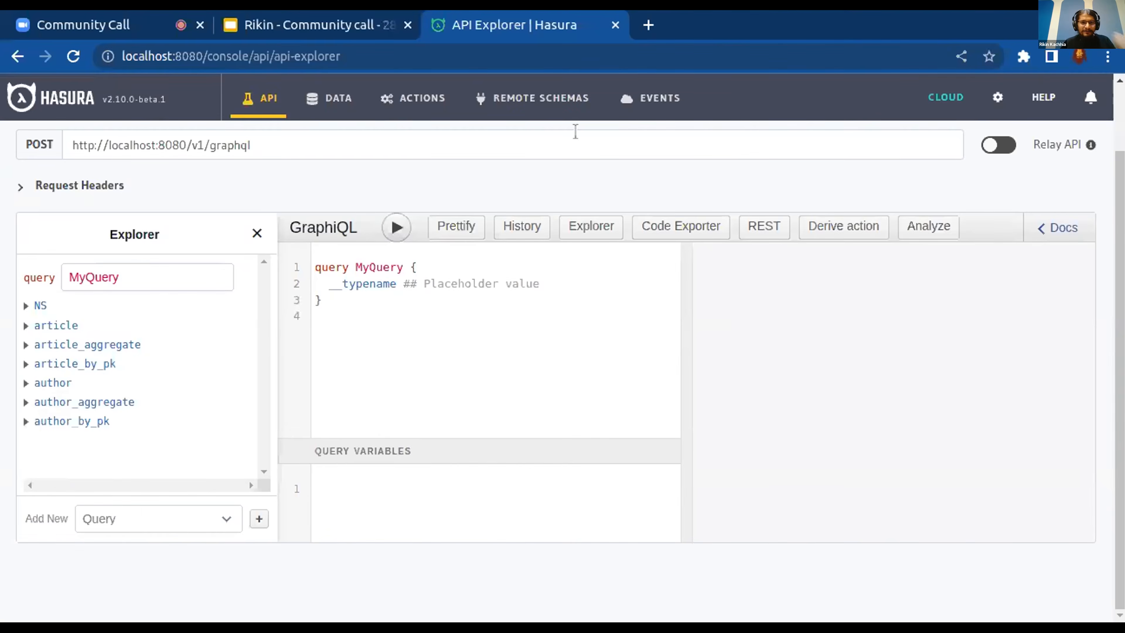
# Open the form for adding a remote schema, examine its GraphQL customization options, and close the customization section again
pyautogui.click(541, 99)
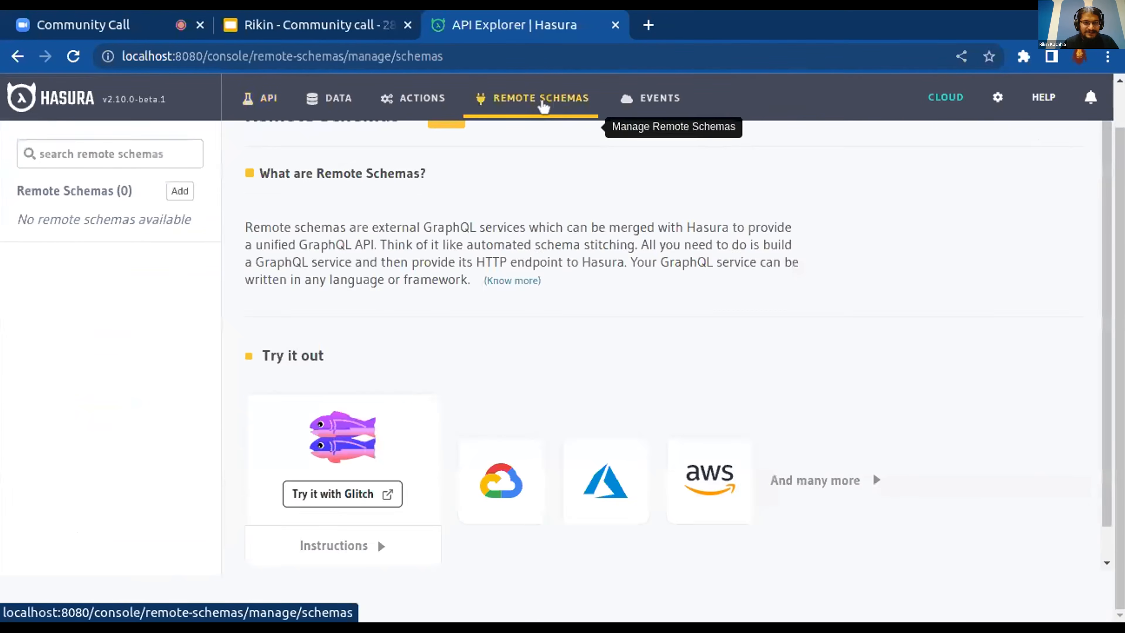
pyautogui.click(179, 238)
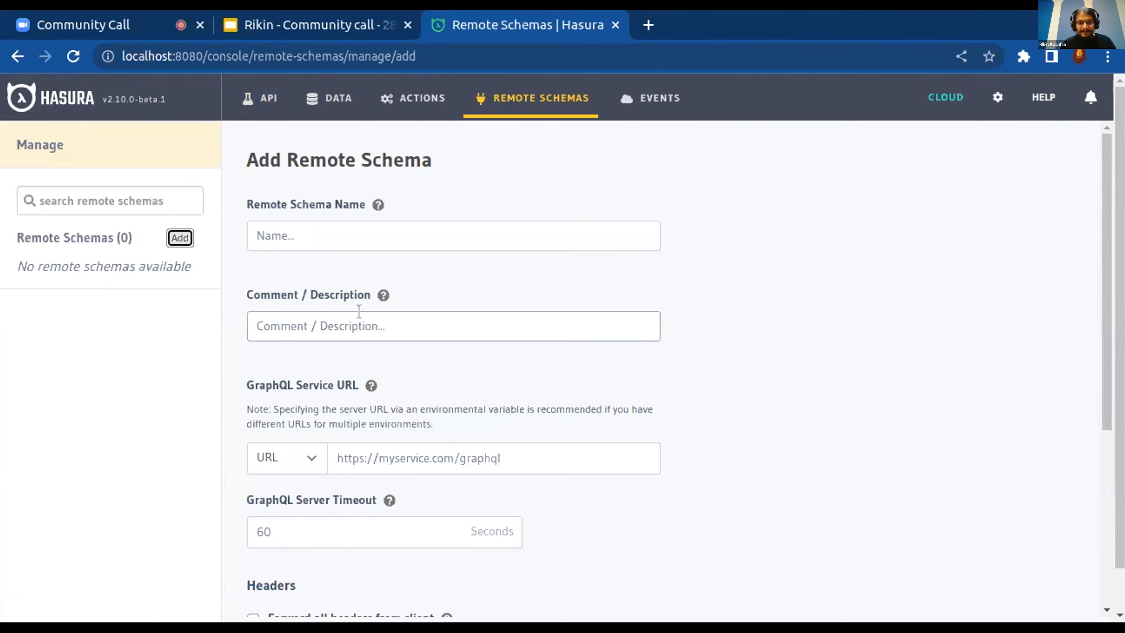
pyautogui.scroll(-3, 535, 311)
pyautogui.scroll(-3, 535, 311)
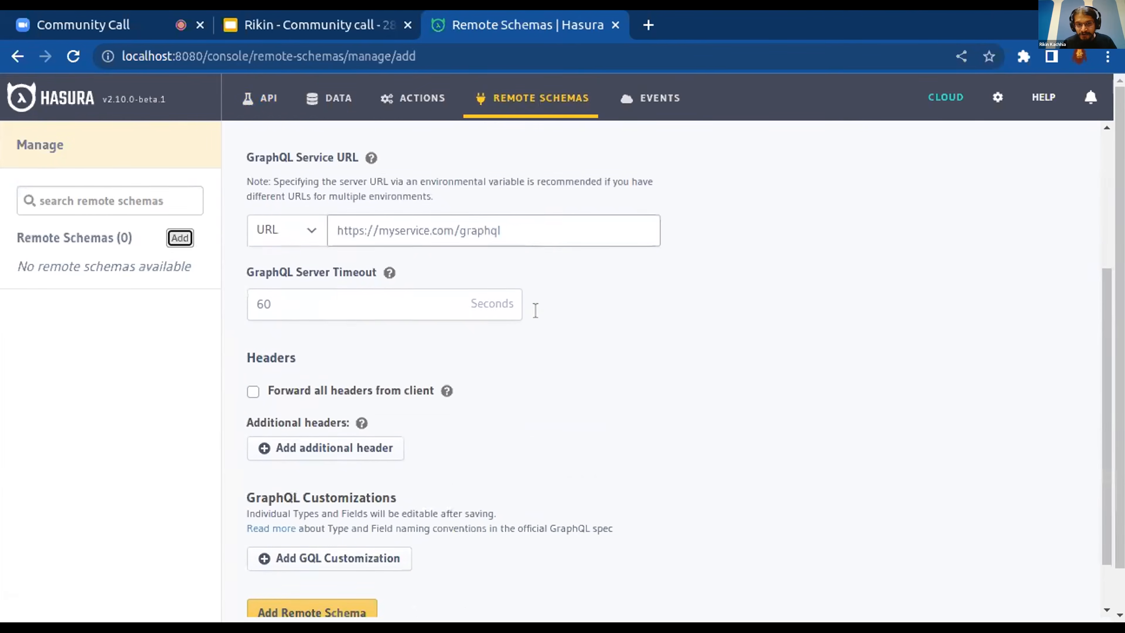
pyautogui.click(341, 500)
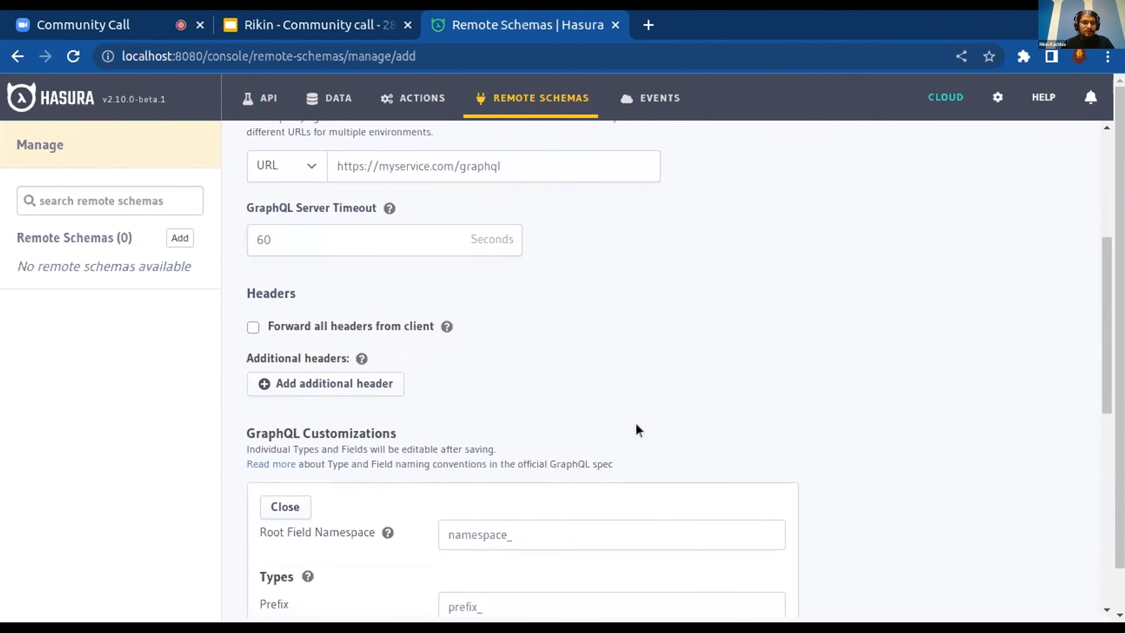
pyautogui.scroll(-9, 635, 427)
pyautogui.scroll(3, 635, 427)
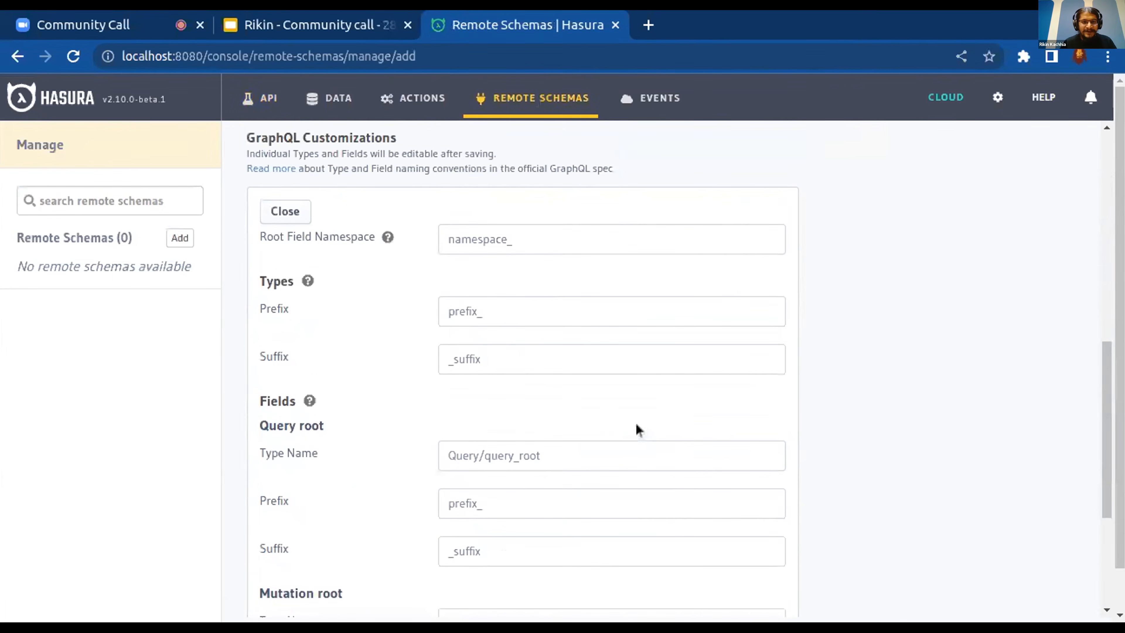
pyautogui.click(276, 210)
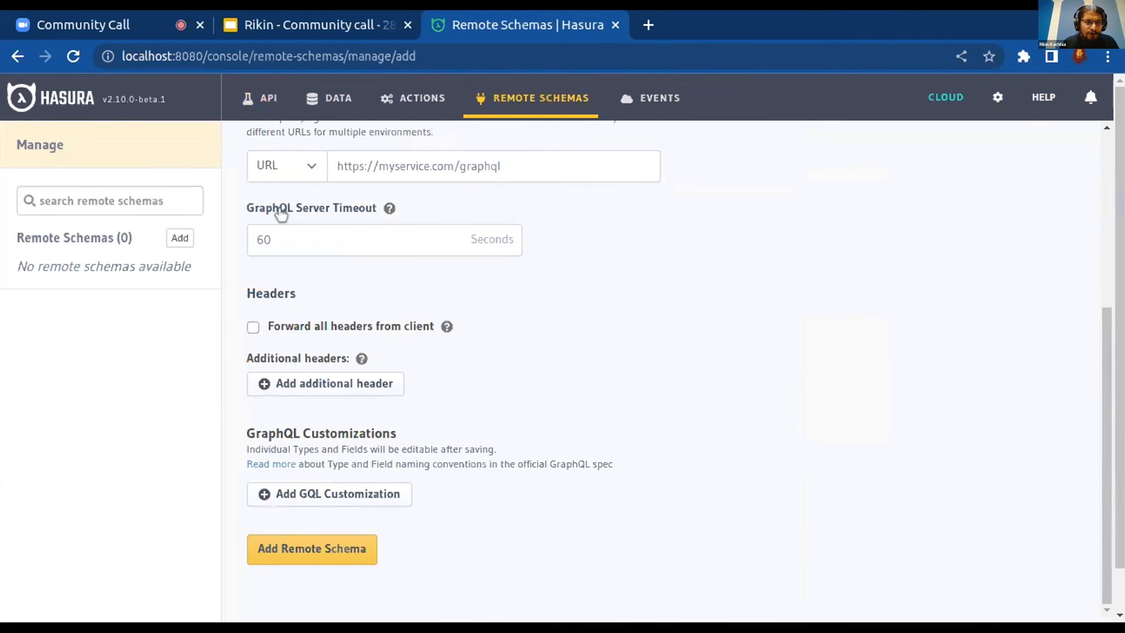
# Switch to the Google Slides community call deck and start the slideshow from the "Database GraphQL customizations" slide
pyautogui.click(284, 36)
pyautogui.click(119, 401)
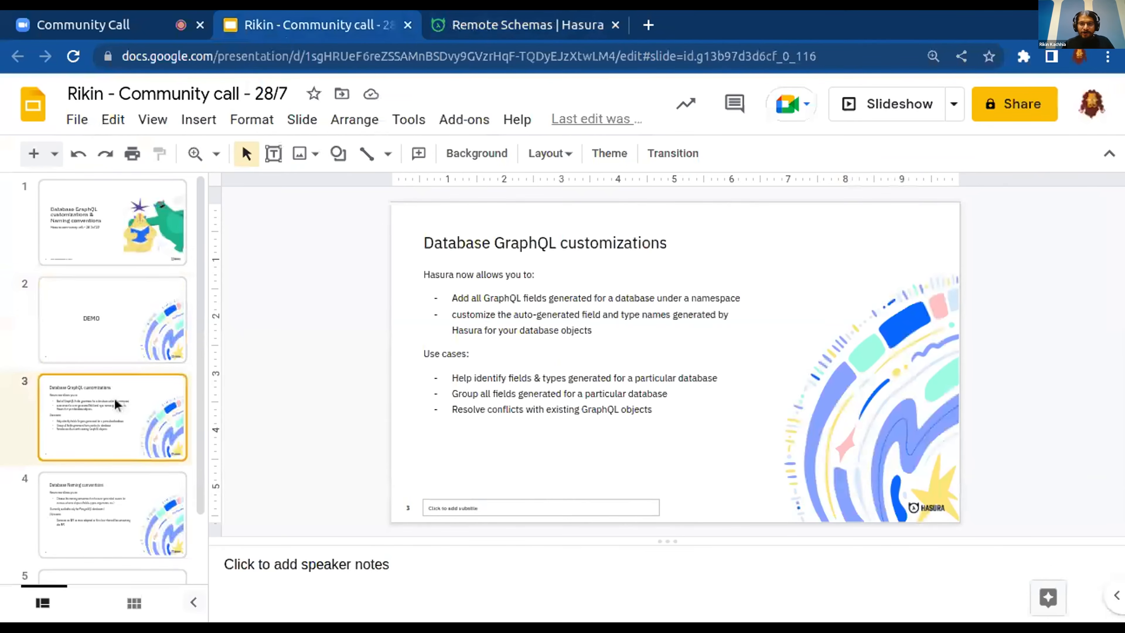
pyautogui.click(899, 104)
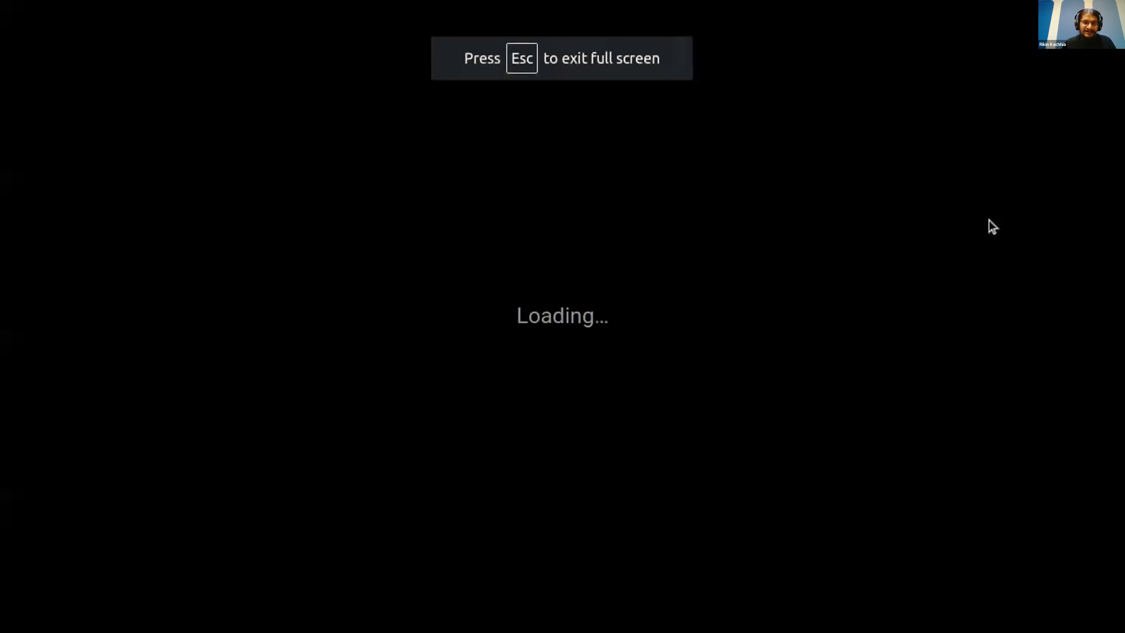